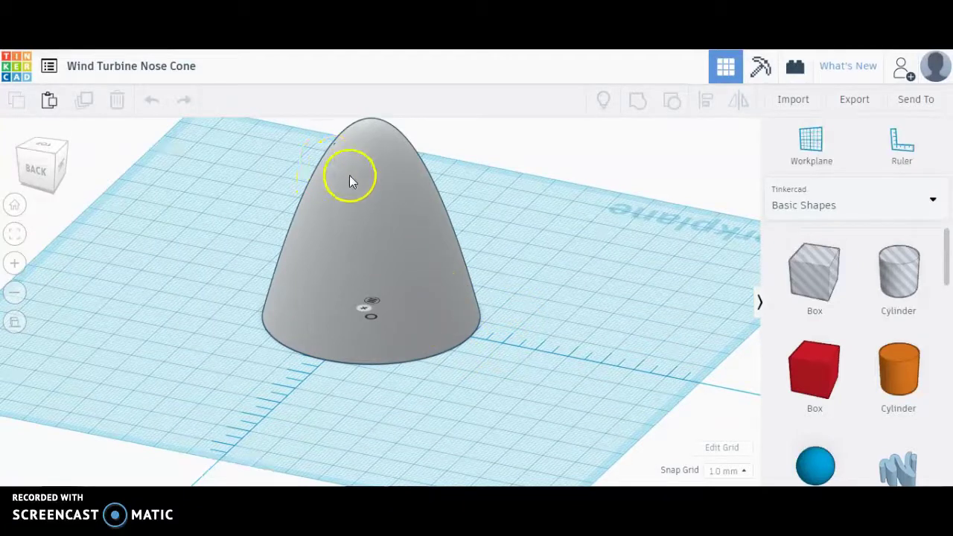
# Tilt the Tinkercad view down to see the side of the grey nose cone
pyautogui.moveTo(542, 303); pyautogui.dragTo(514, 290, button='right')
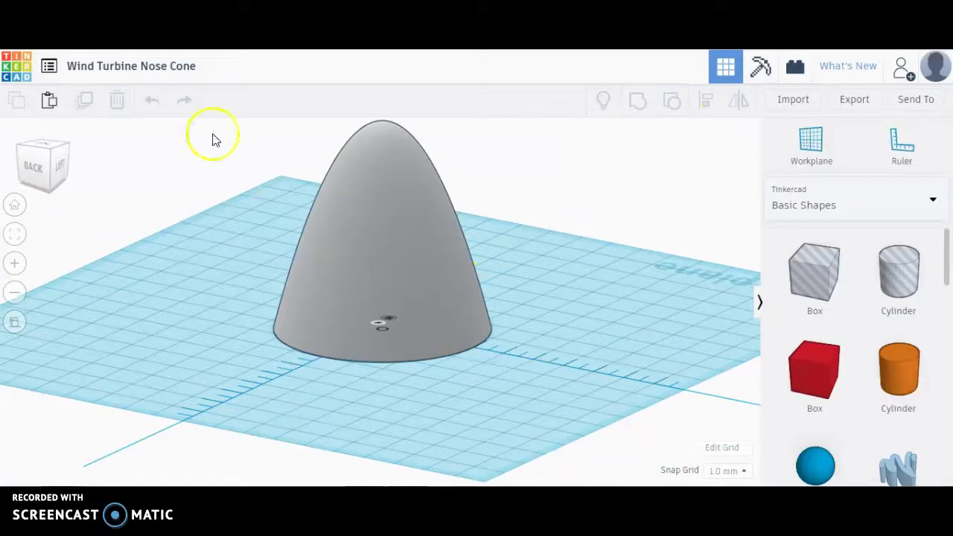
# Rotate the KidWind 3" nose dome model on Thingiverse to study its hub and cross slots
pyautogui.hotkey('alt', 'Tab')
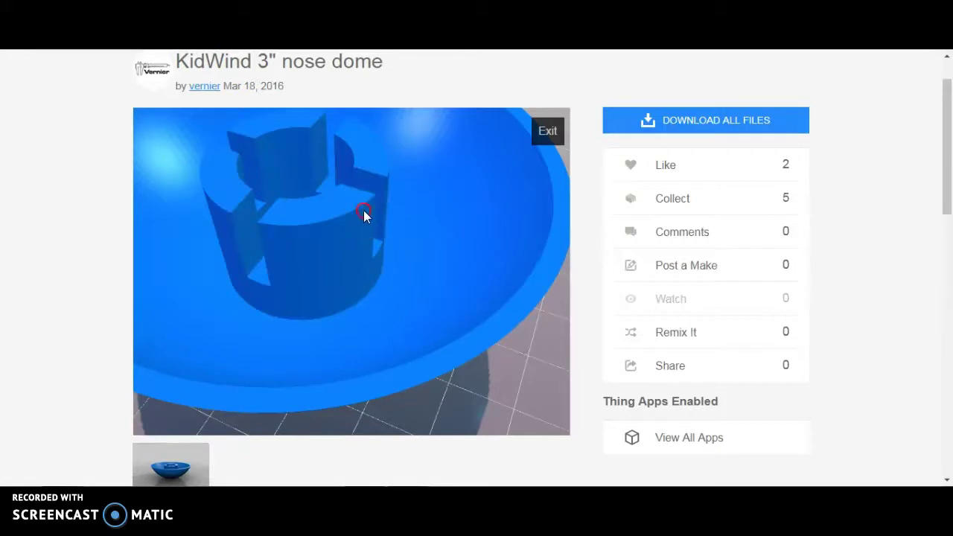
pyautogui.moveTo(364, 214); pyautogui.dragTo(335, 254)
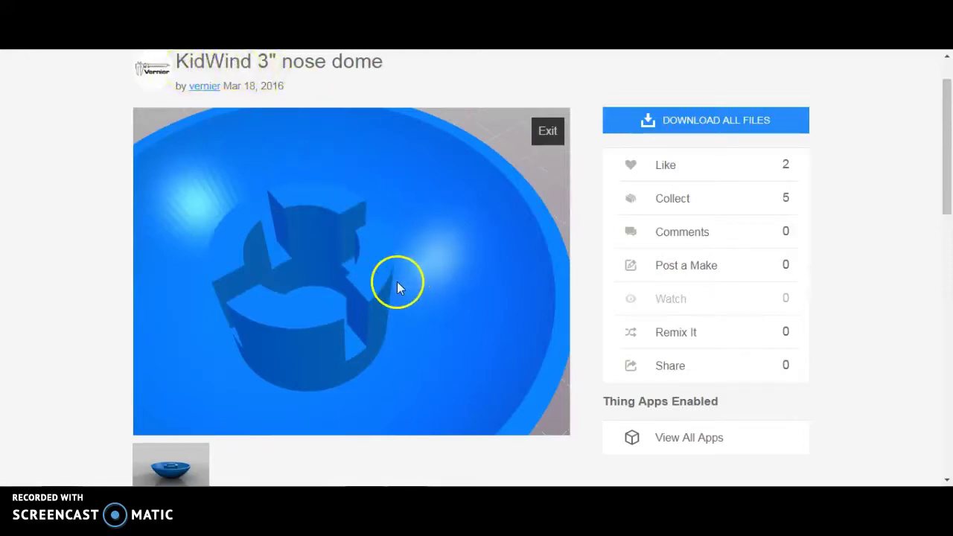
pyautogui.moveTo(423, 292); pyautogui.dragTo(455, 215)
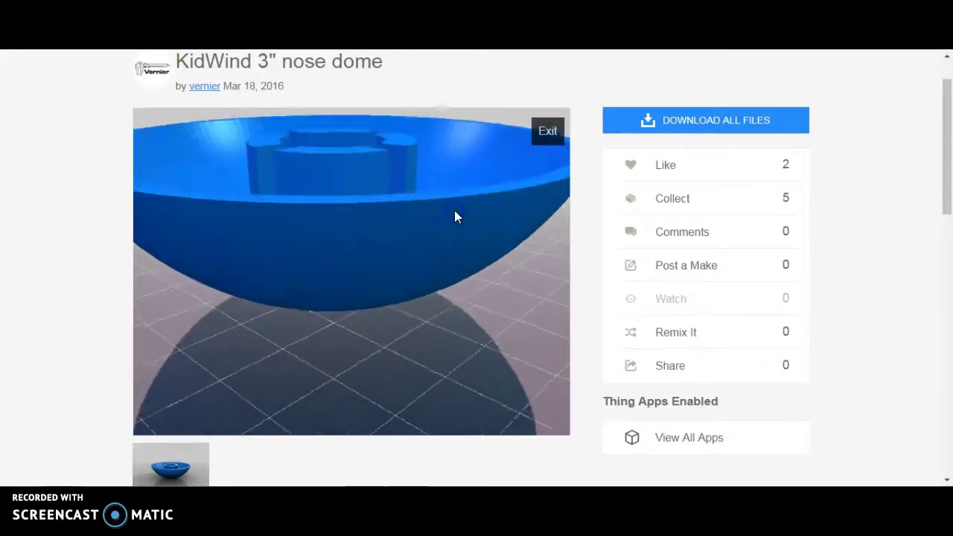
pyautogui.hotkey('alt', 'Tab')
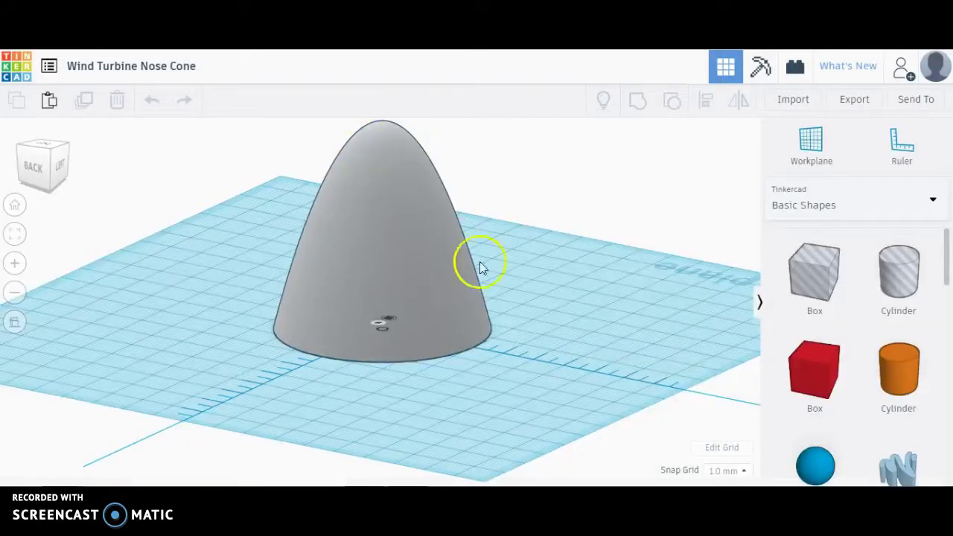
# Hide the selected nose cone and view the empty workplane from the TOP
pyautogui.moveTo(548, 312)
pyautogui.mouseDown(button='right')
pyautogui.moveTo(513, 290)
pyautogui.moveTo(559, 315)
pyautogui.mouseUp(button='right')
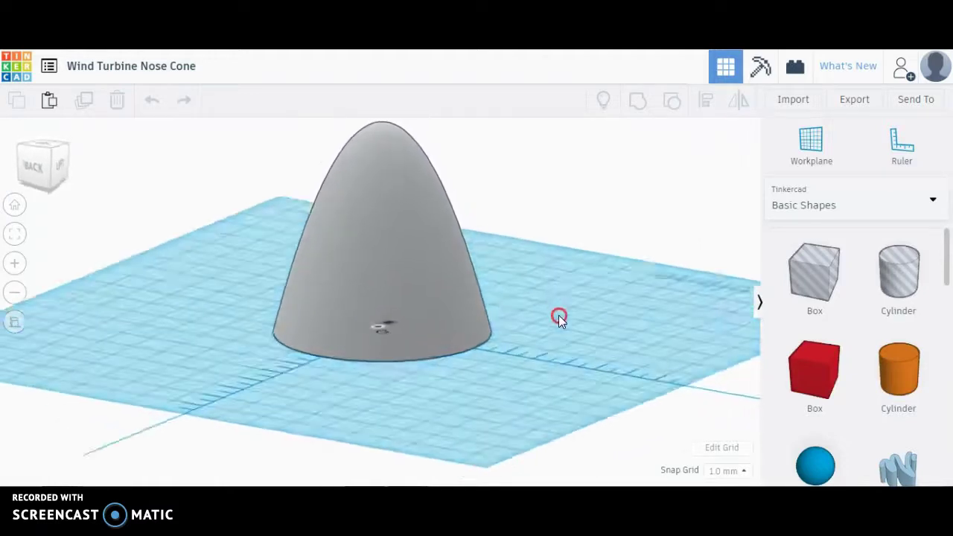
pyautogui.moveTo(504, 251); pyautogui.dragTo(305, 183)
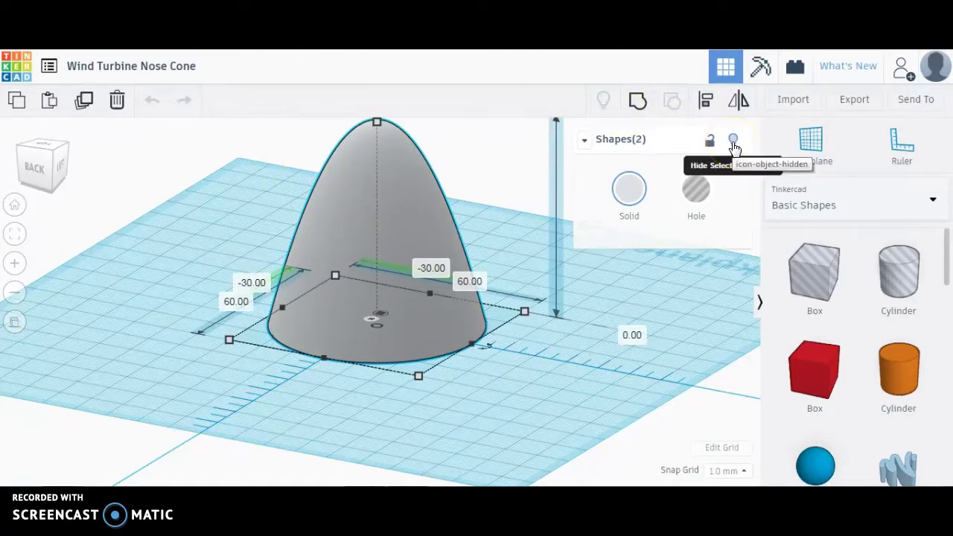
pyautogui.click(733, 142)
pyautogui.moveTo(285, 330); pyautogui.dragTo(357, 364, button='right')
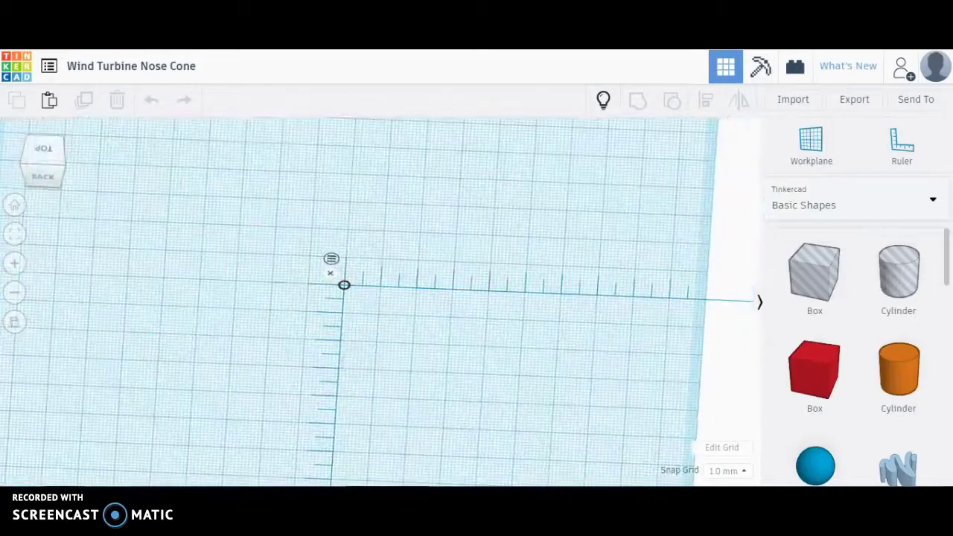
pyautogui.click(45, 152)
pyautogui.hotkey('alt', 'Tab')
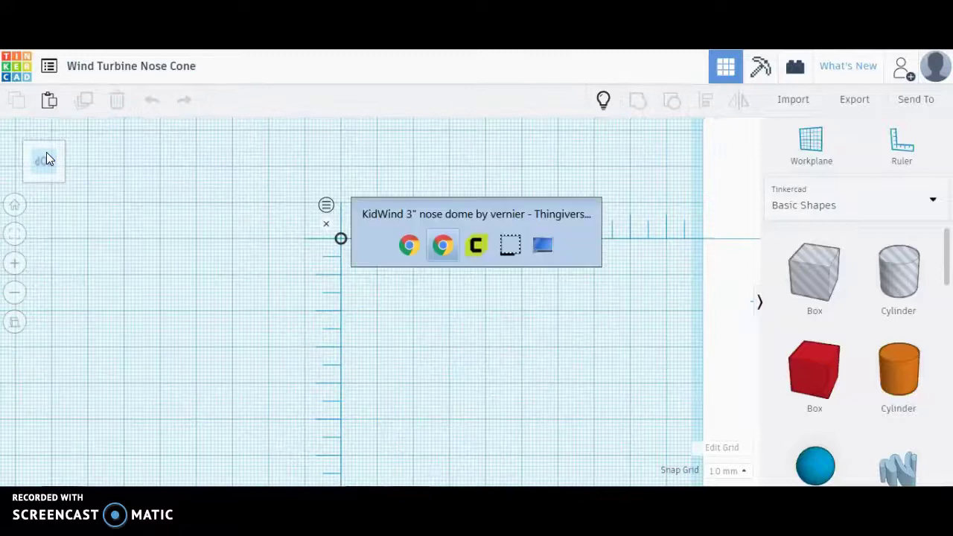
# Tilt the Thingiverse dome model to look straight down into its hub
pyautogui.moveTo(316, 178); pyautogui.dragTo(372, 297)
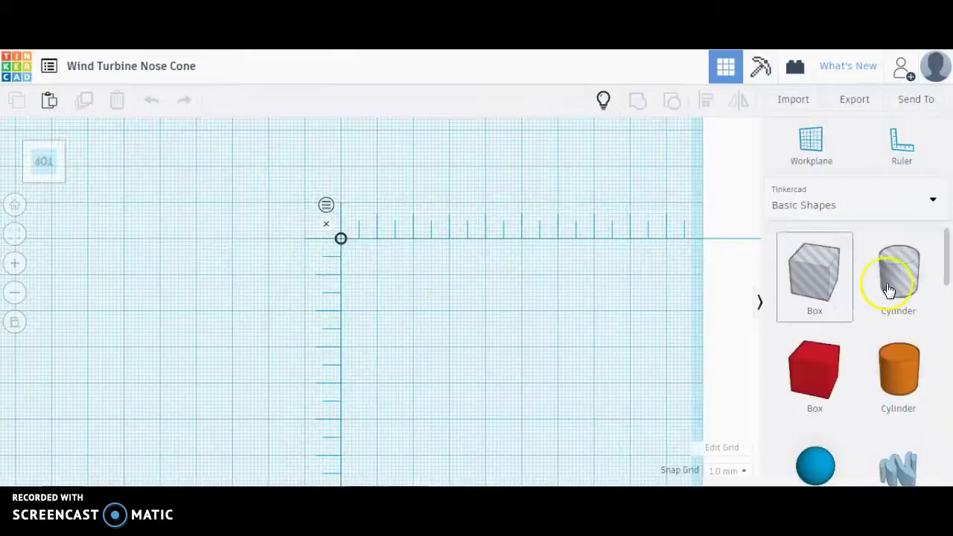
# Place a hole cylinder on the workplane and set its origin offset to 0
pyautogui.click(878, 291)
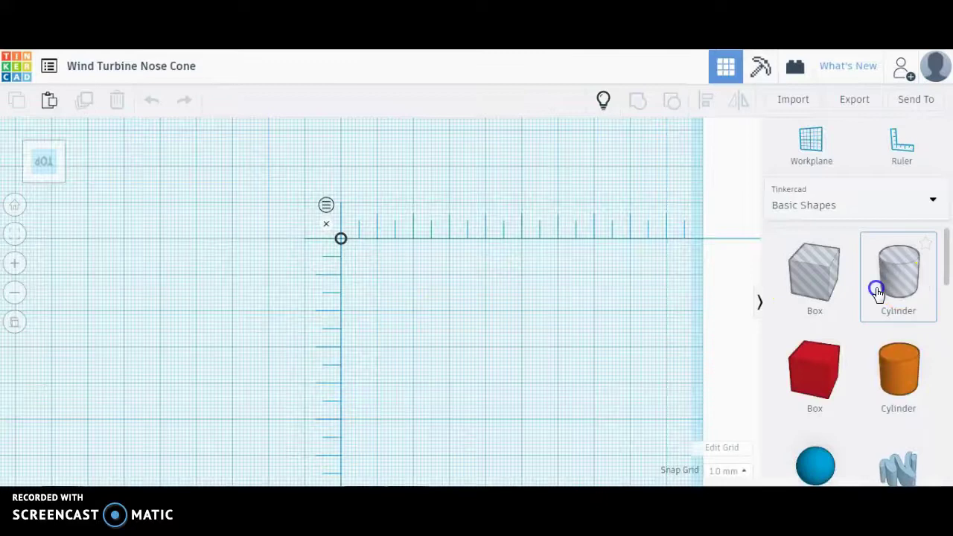
pyautogui.click(466, 275)
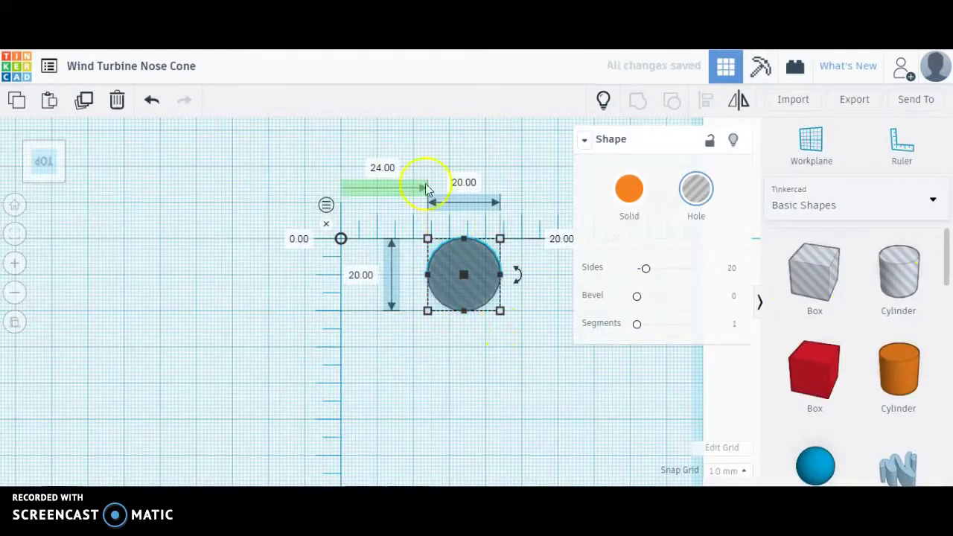
pyautogui.click(383, 167)
pyautogui.write('0')
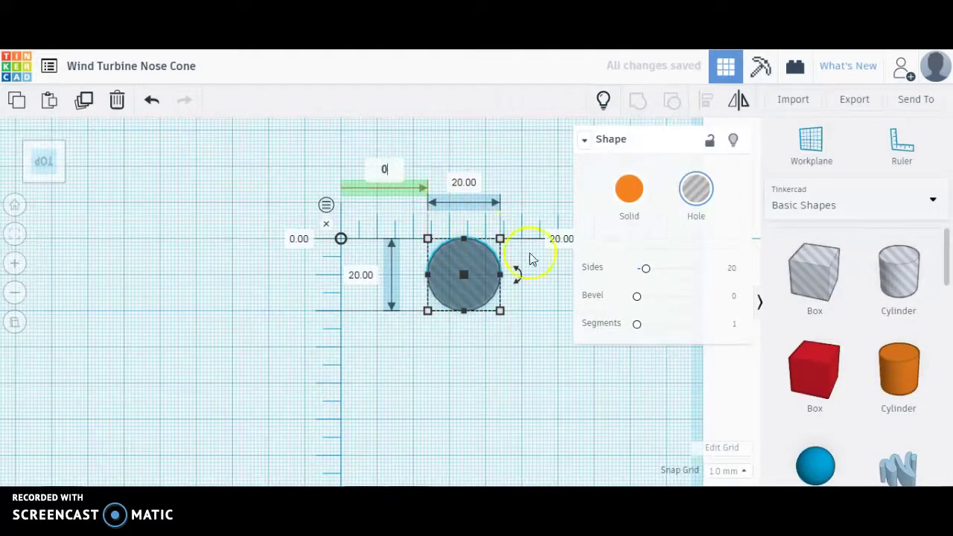
pyautogui.press('Return')
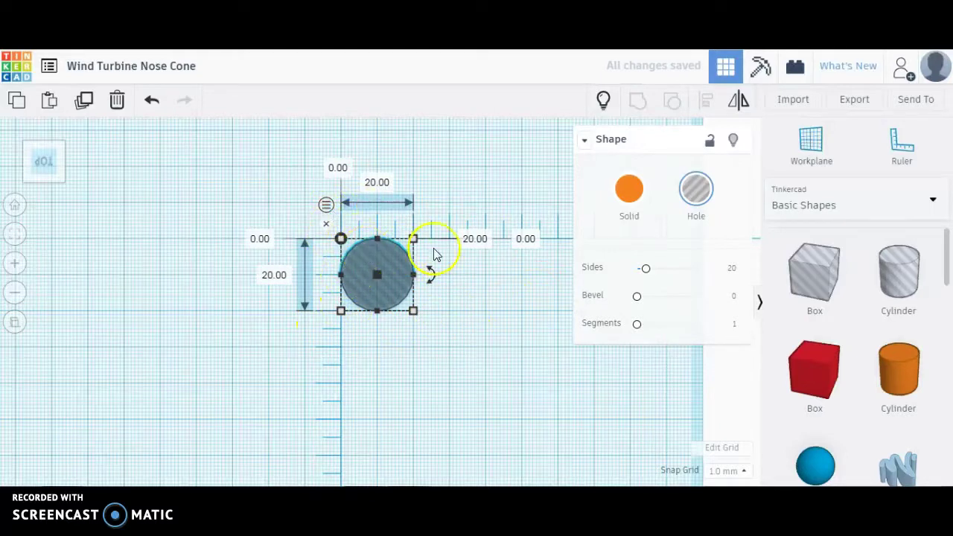
# Measure from the cylinder's midpoint and zero both offsets to centre it on the origin
pyautogui.click(328, 206)
pyautogui.click(365, 169)
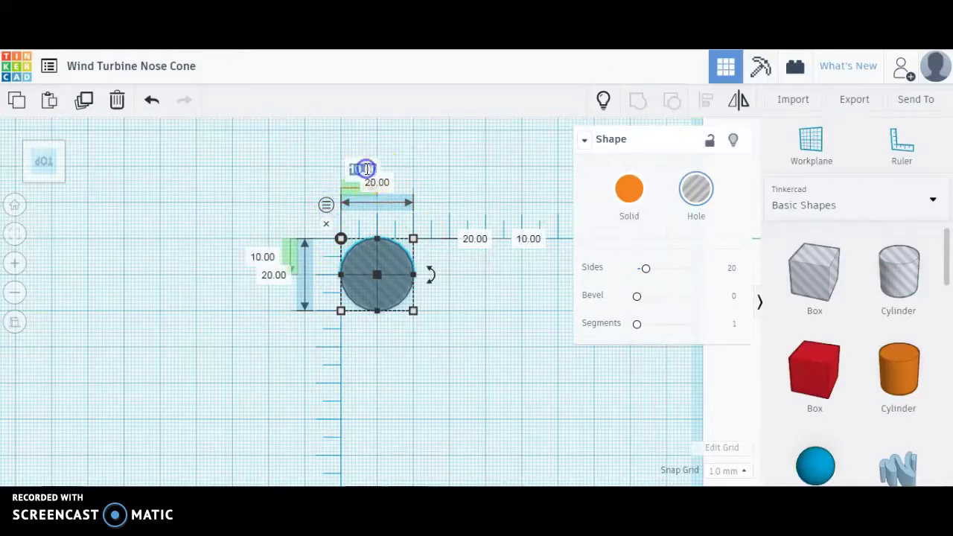
pyautogui.write('0')
pyautogui.press('Return')
pyautogui.click(226, 259)
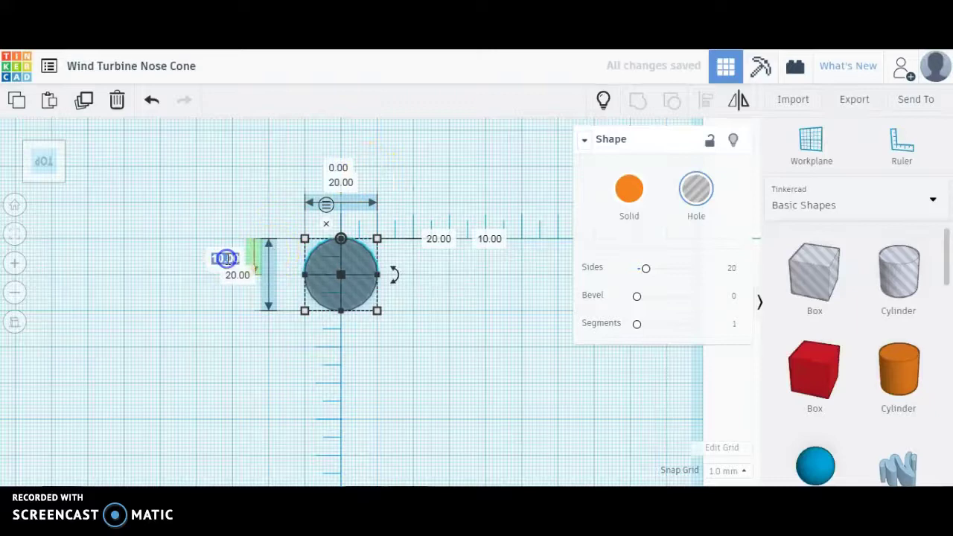
pyautogui.click(227, 261)
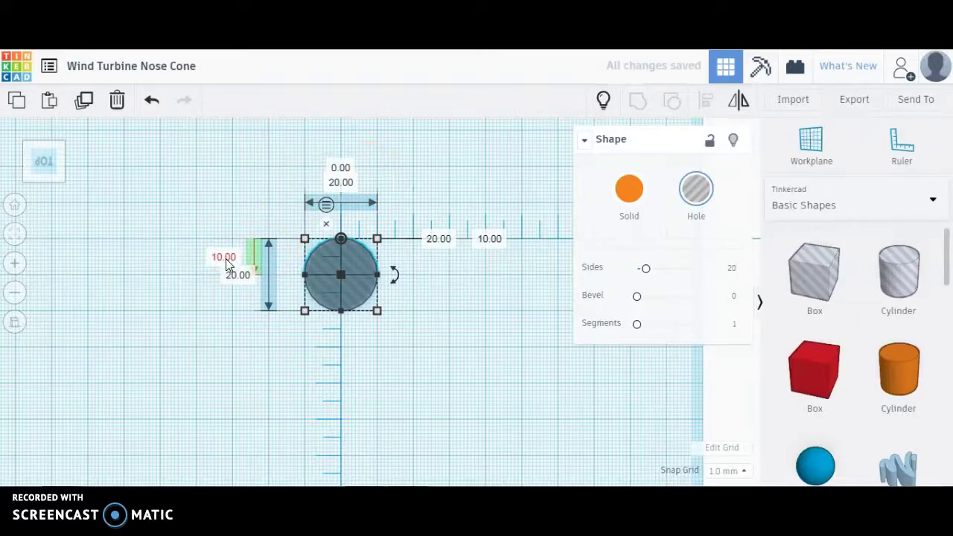
pyautogui.doubleClick(227, 260)
pyautogui.write('0')
pyautogui.press('Return')
# Size the hole cylinder to 17.25 mm width and length
pyautogui.click(347, 234)
pyautogui.click(341, 149)
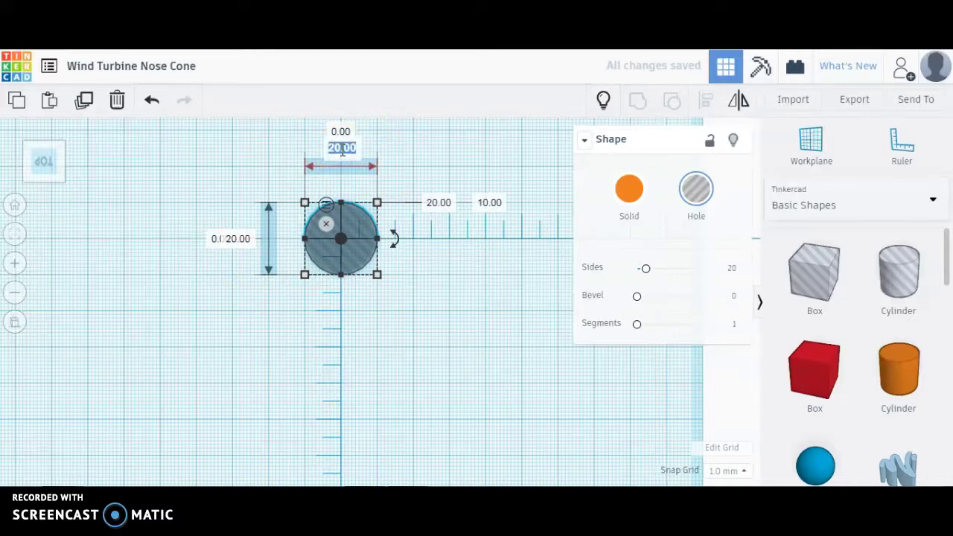
pyautogui.write('1')
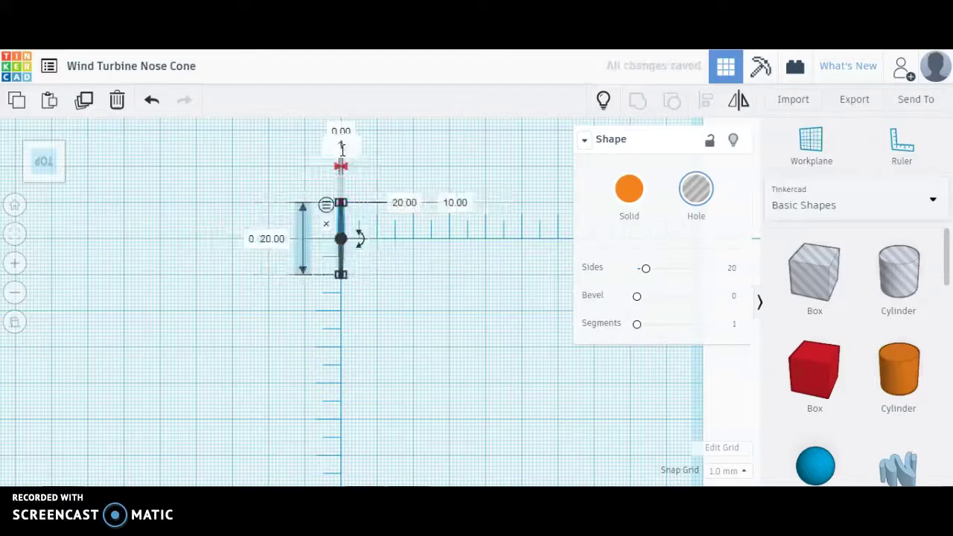
pyautogui.write('7.25')
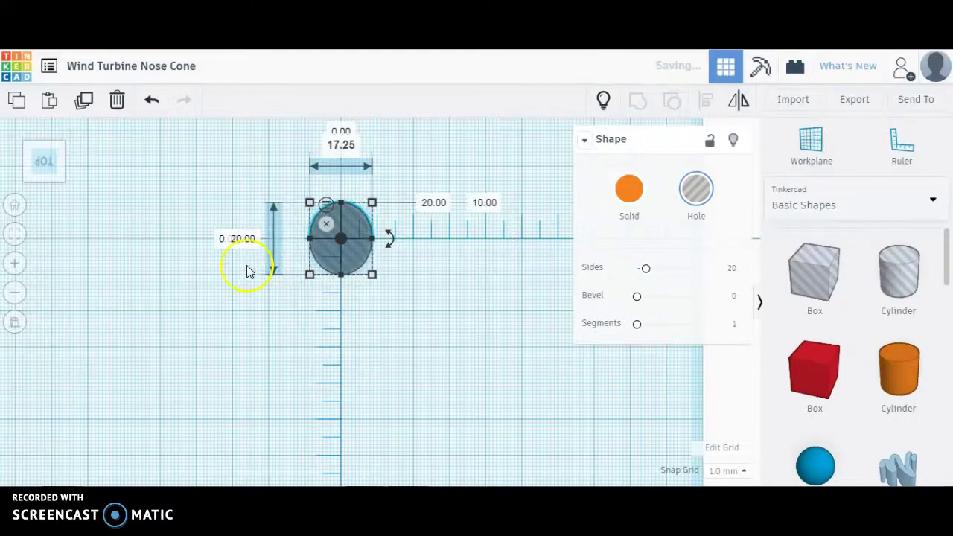
pyautogui.click(252, 240)
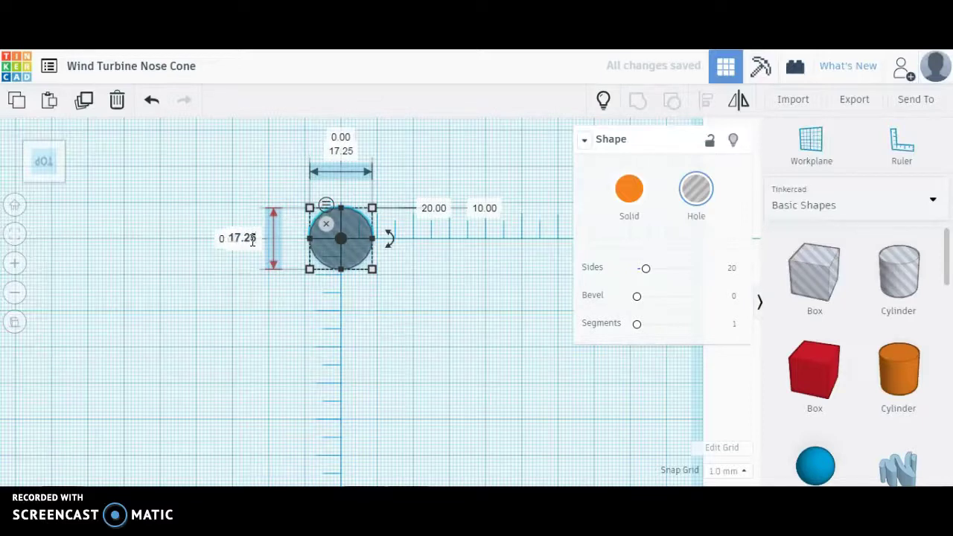
# Add an orange solid cylinder and size it 25.25 × 25.25 mm
pyautogui.click(894, 380)
pyautogui.click(455, 311)
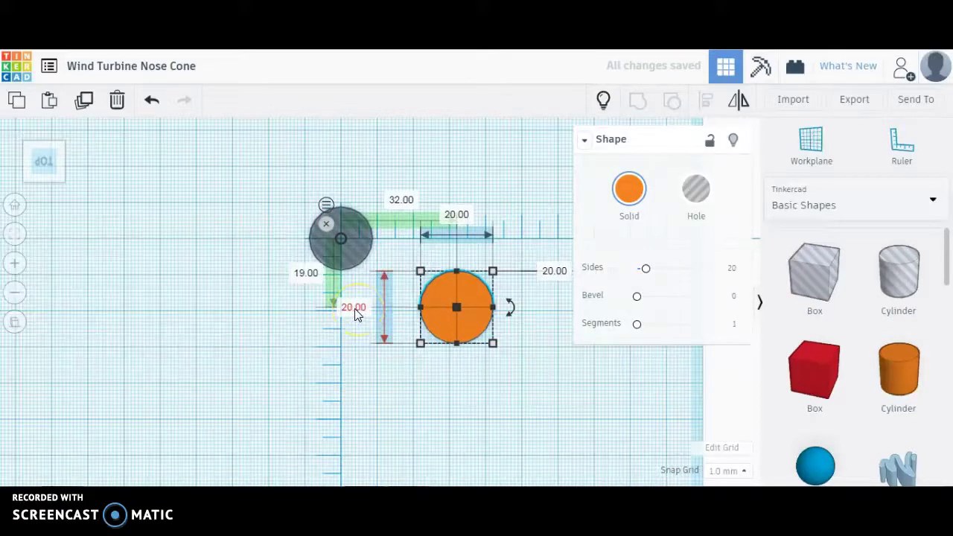
pyautogui.click(417, 309)
pyautogui.click(363, 311)
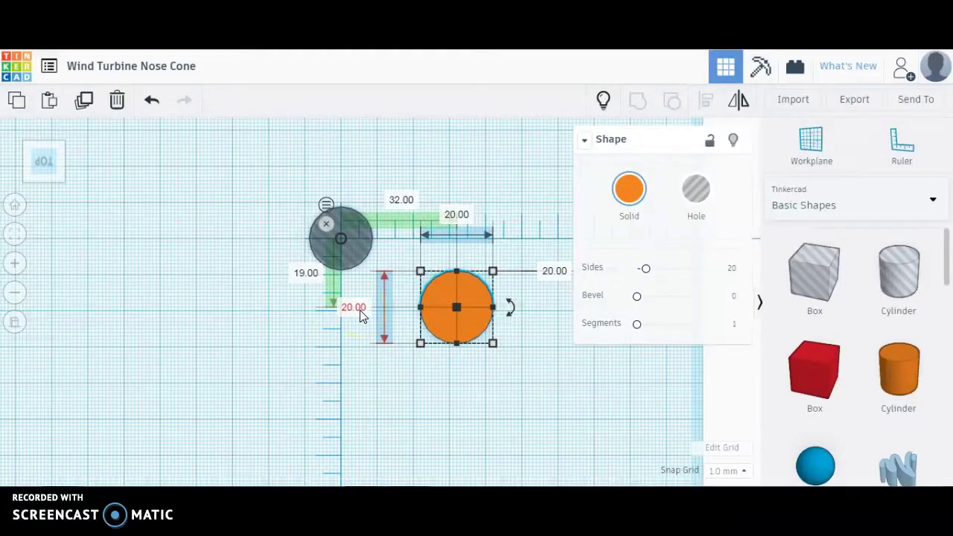
pyautogui.click(359, 312)
pyautogui.click(349, 321)
pyautogui.click(390, 246)
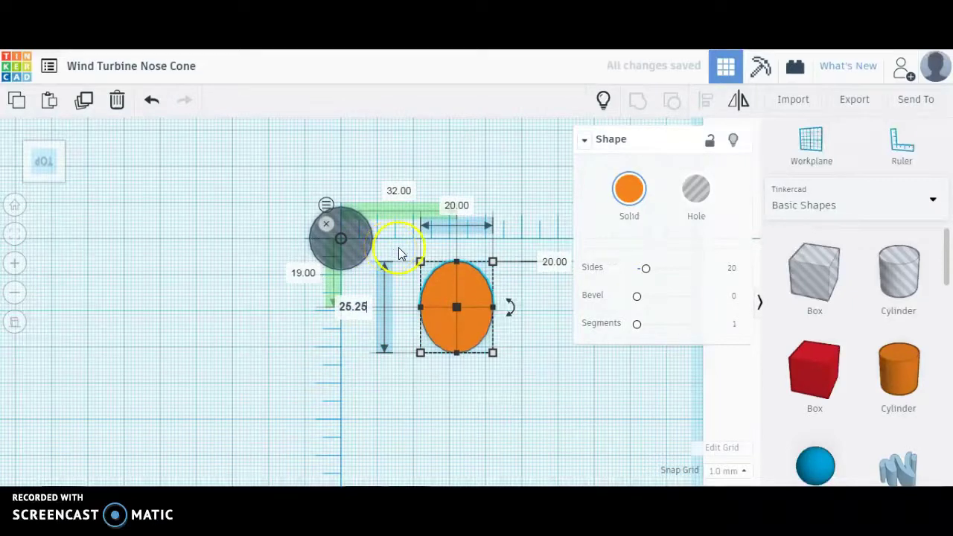
pyautogui.click(459, 207)
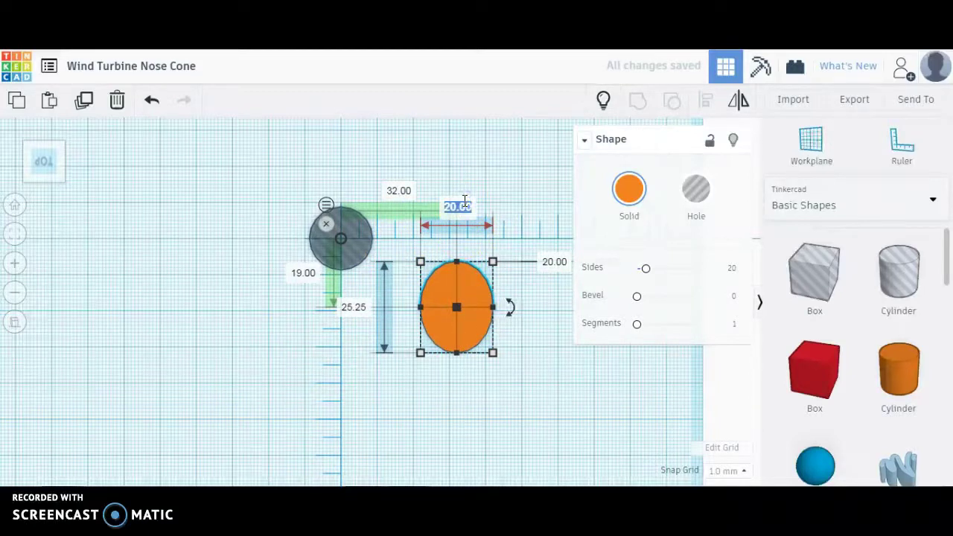
pyautogui.write('25')
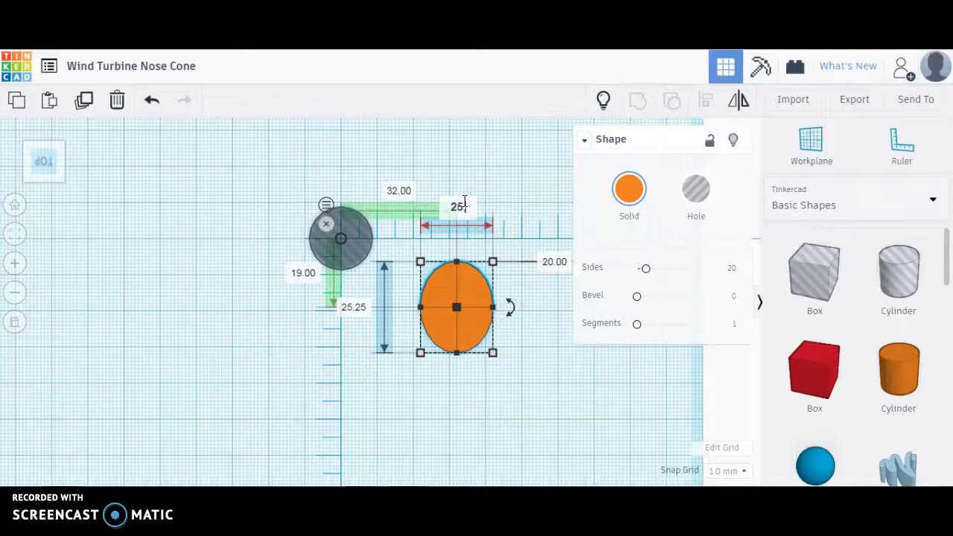
pyautogui.press('Return')
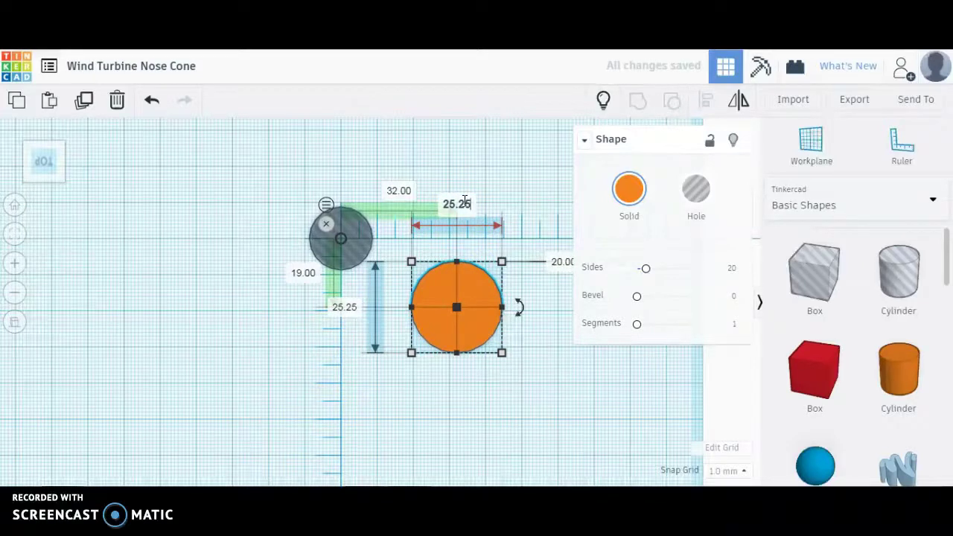
pyautogui.click(479, 219)
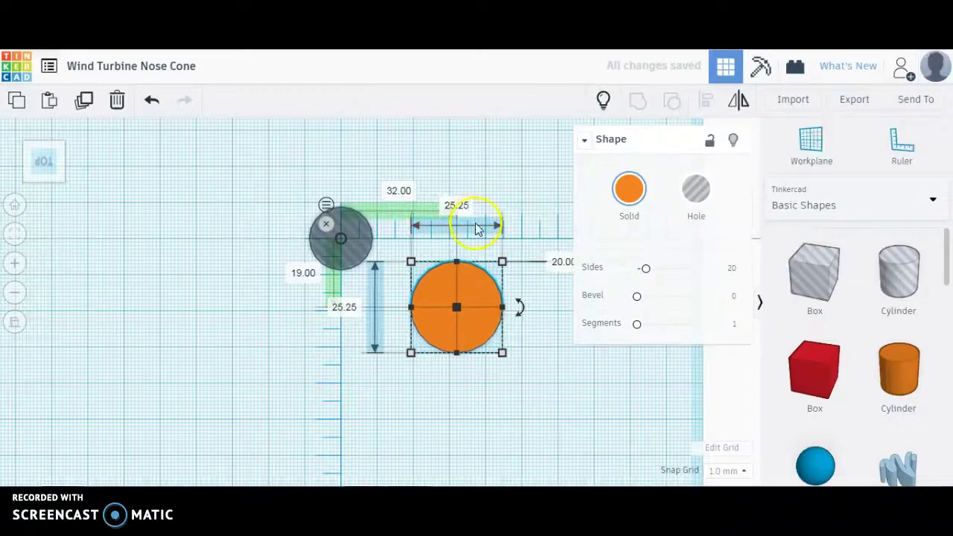
# Set the orange cylinder's horizontal and vertical offsets to 0 so it surrounds the hole
pyautogui.click(402, 192)
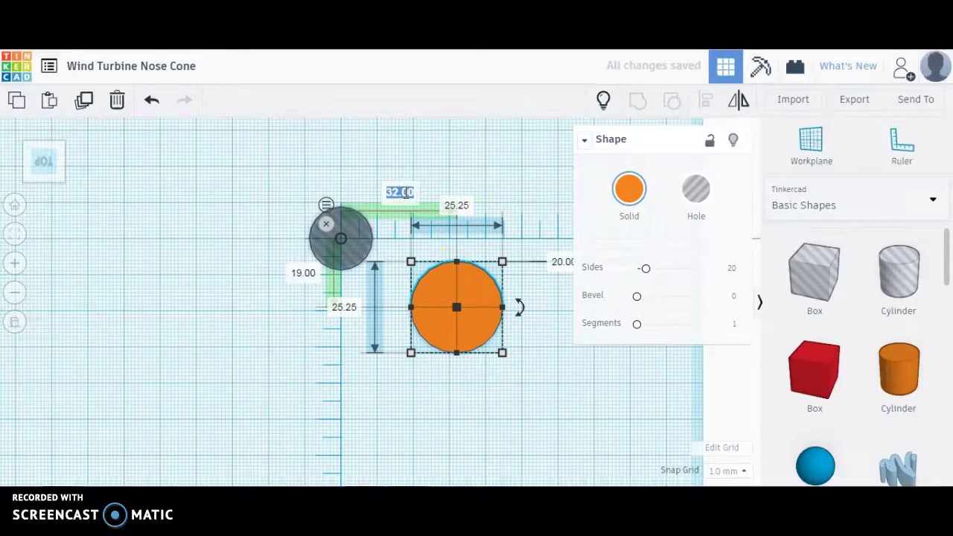
pyautogui.write('0')
pyautogui.click(307, 277)
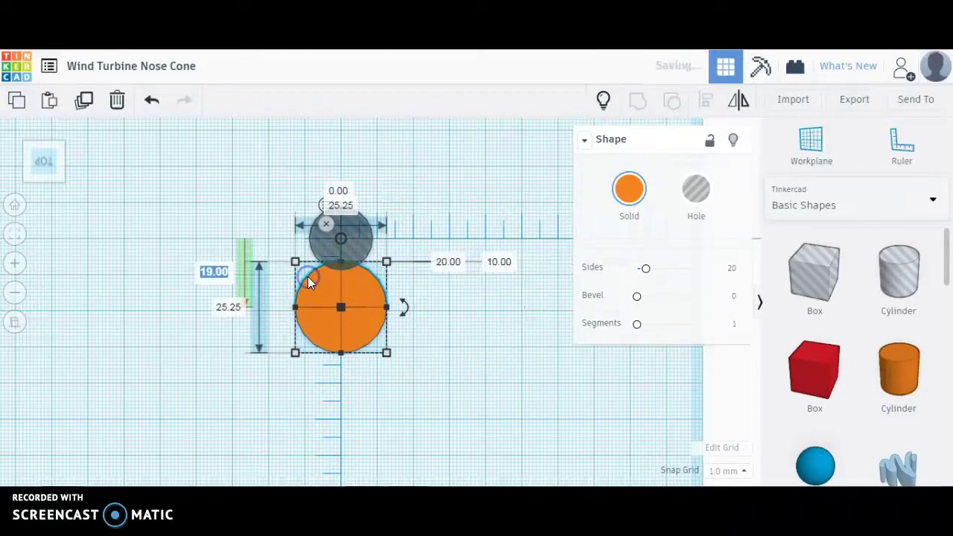
pyautogui.write('0')
pyautogui.click(308, 281)
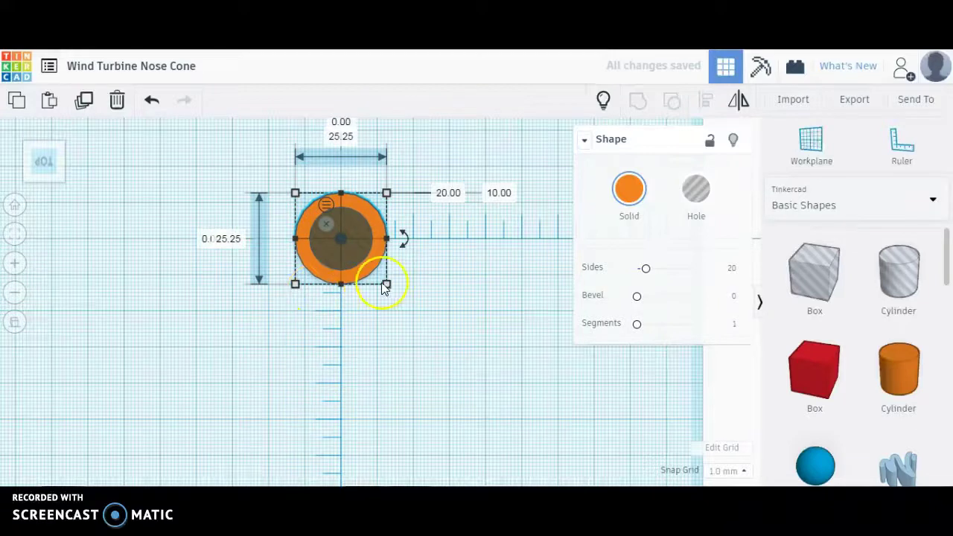
pyautogui.moveTo(463, 286); pyautogui.dragTo(447, 225, button='right')
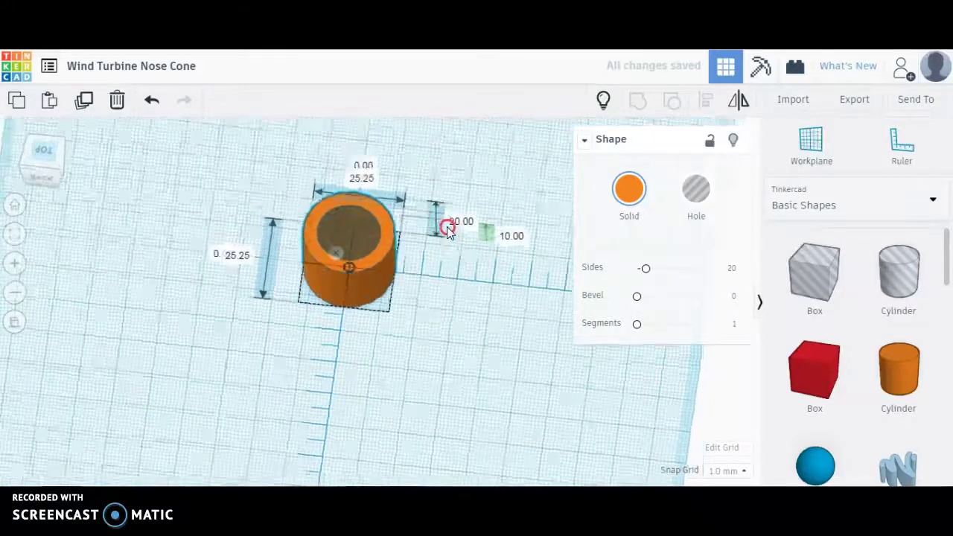
# Change the orange cylinder's height to 12 mm, then correct it to 16 mm
pyautogui.click(380, 282)
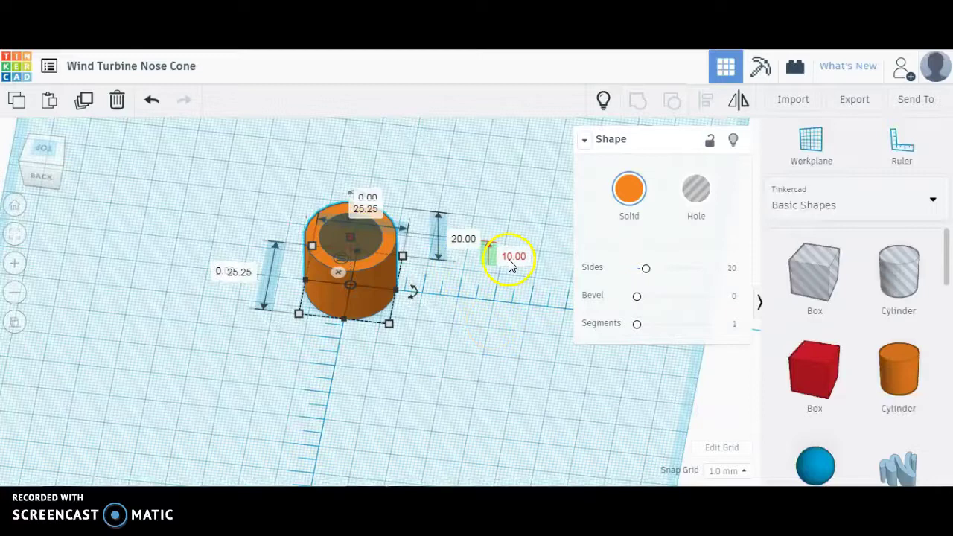
pyautogui.moveTo(496, 319); pyautogui.dragTo(526, 335, button='right')
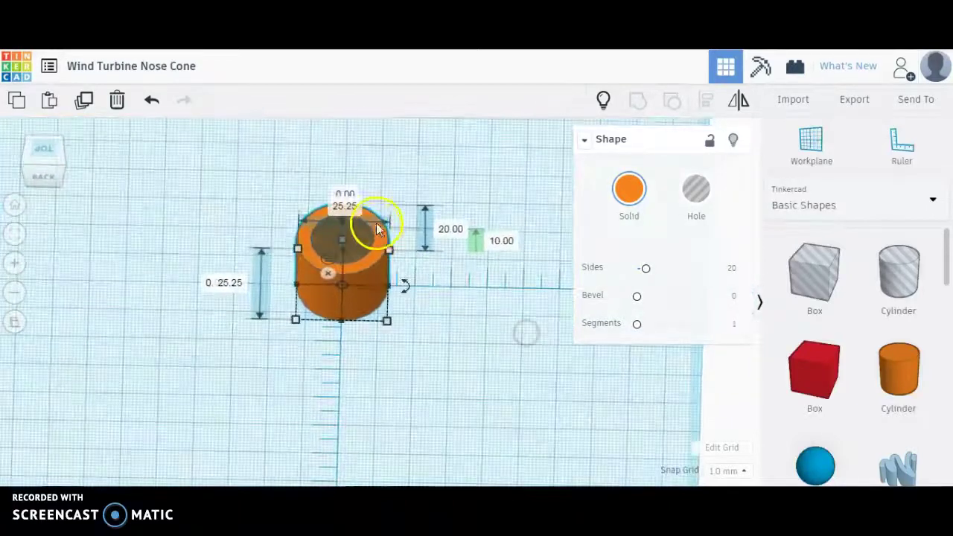
pyautogui.click(452, 229)
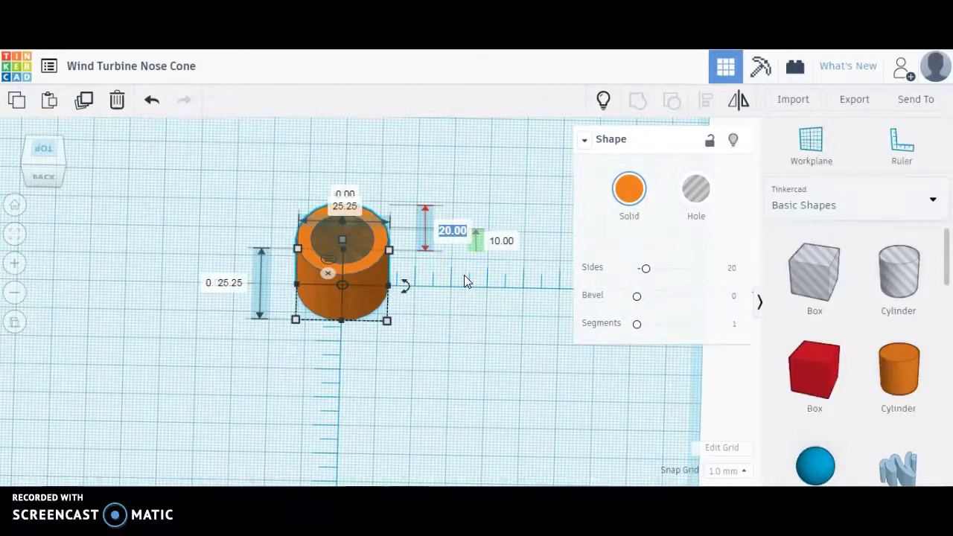
pyautogui.click(451, 235)
pyautogui.write('12')
pyautogui.press('Return')
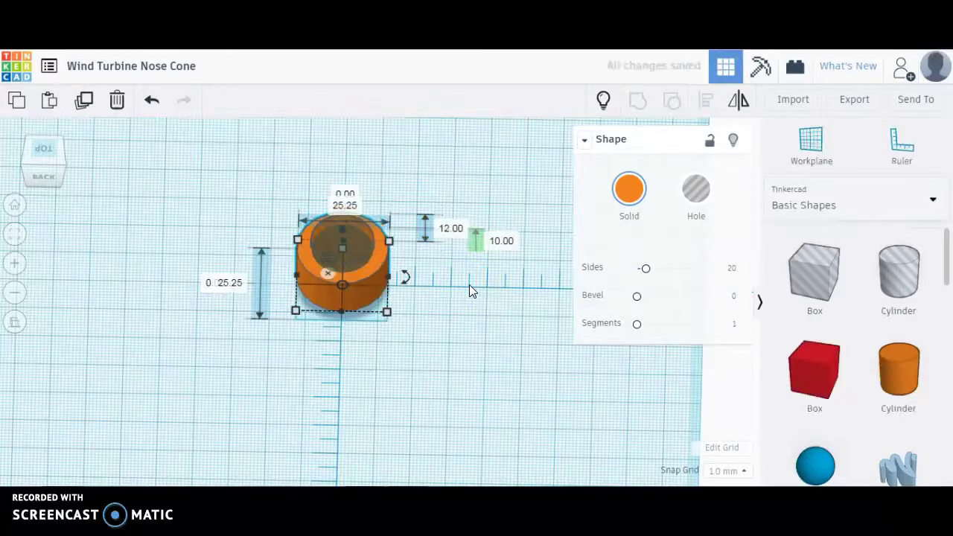
pyautogui.click(375, 276)
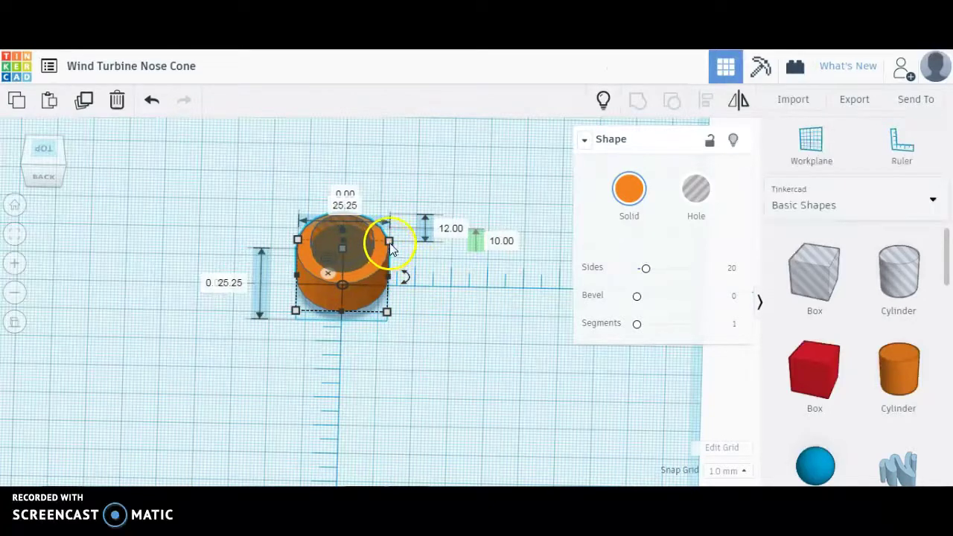
pyautogui.click(451, 229)
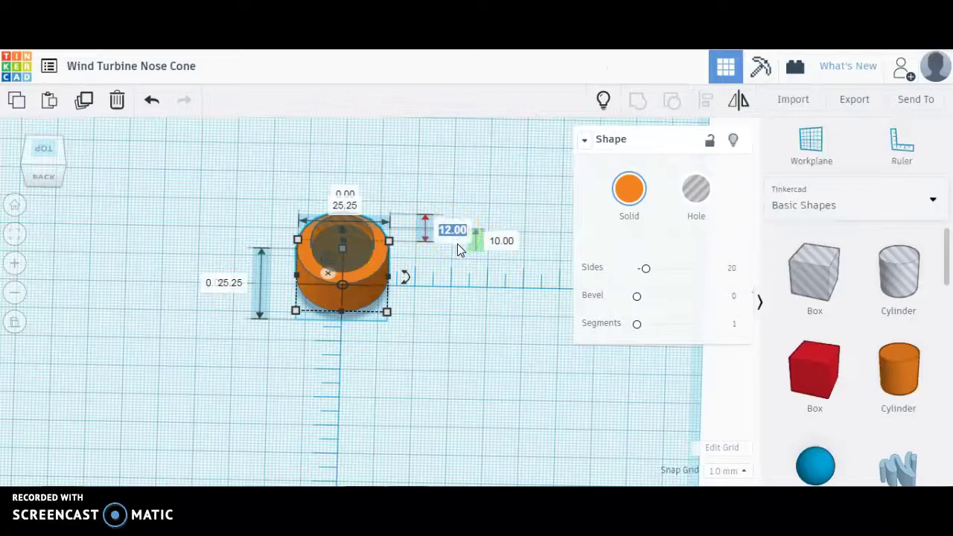
pyautogui.write('16')
pyautogui.press('Return')
# Add a red box beside the hub with 4 mm thickness and 12 mm height
pyautogui.moveTo(782, 376); pyautogui.dragTo(451, 411)
pyautogui.click(342, 403)
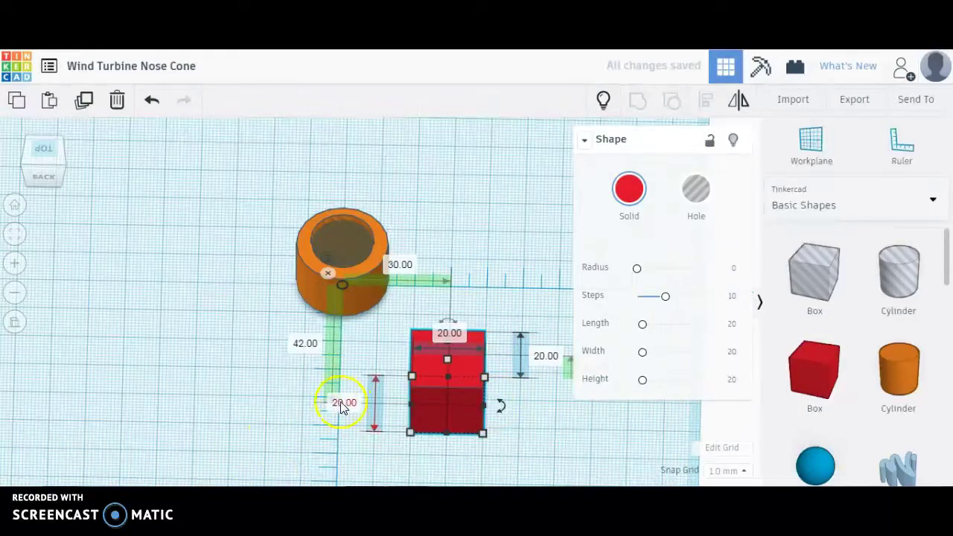
pyautogui.hotkey('alt', 'Tab')
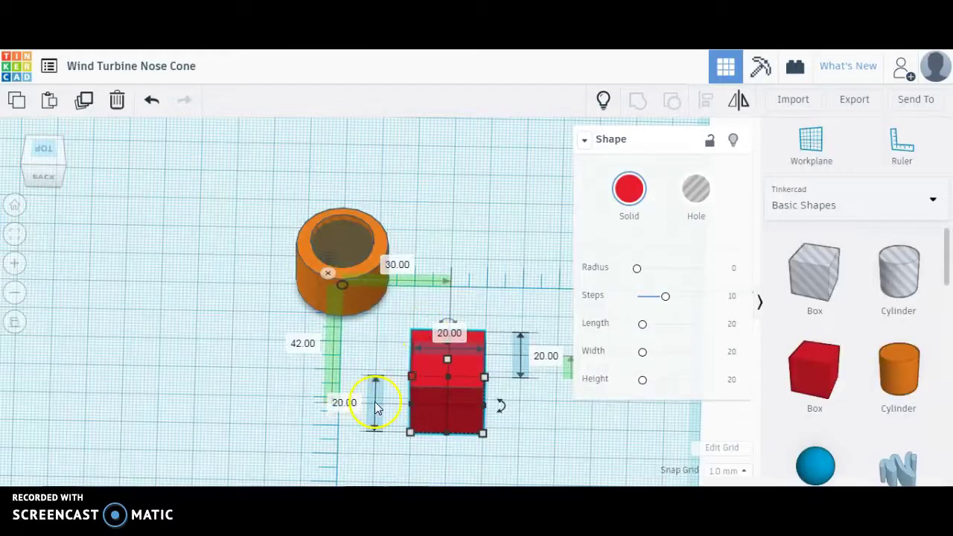
pyautogui.click(346, 406)
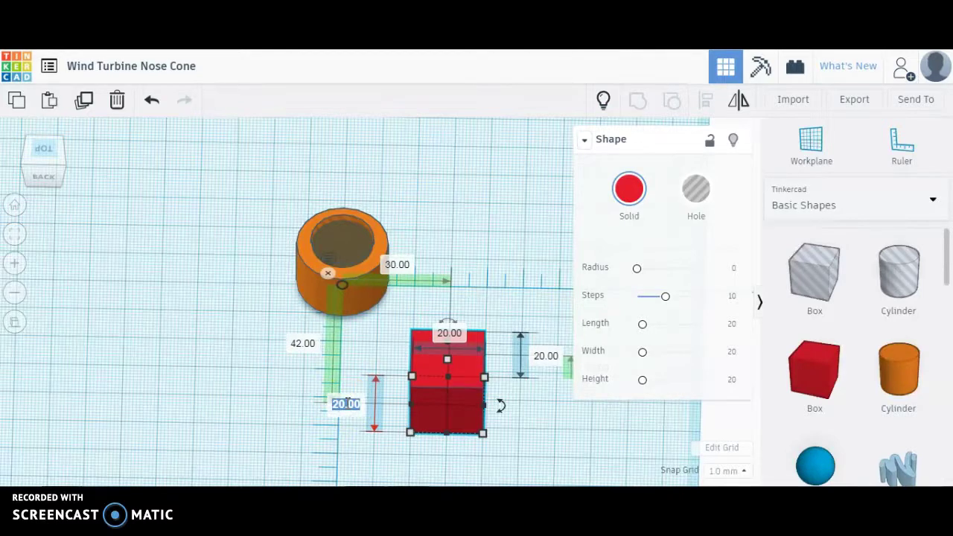
pyautogui.write('4')
pyautogui.press('Return')
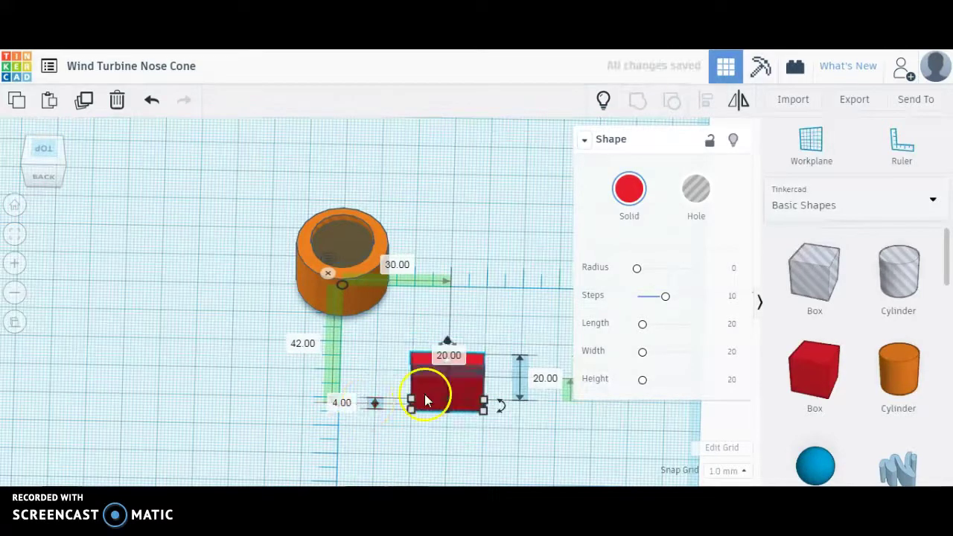
pyautogui.click(548, 380)
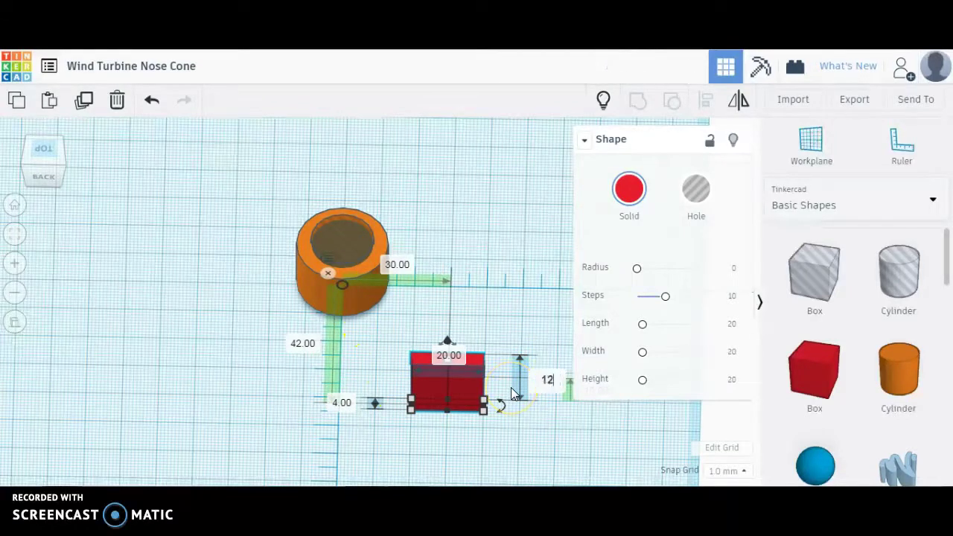
pyautogui.write('12')
pyautogui.press('Return')
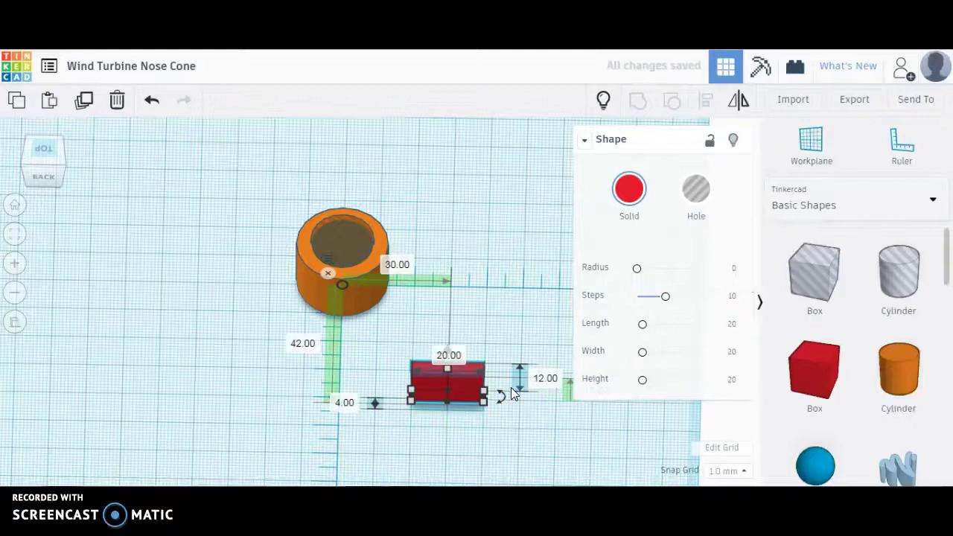
# Check the nose dome reference page on Thingiverse, then return to Tinkercad
pyautogui.hotkey('alt', 'Tab')
pyautogui.click(474, 432)
pyautogui.click(316, 343)
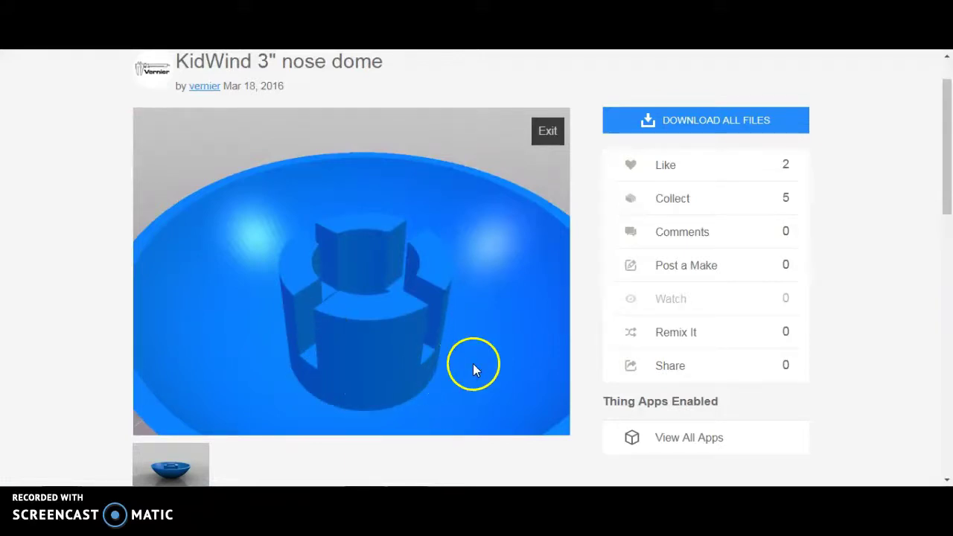
pyautogui.hotkey('alt', 'Tab')
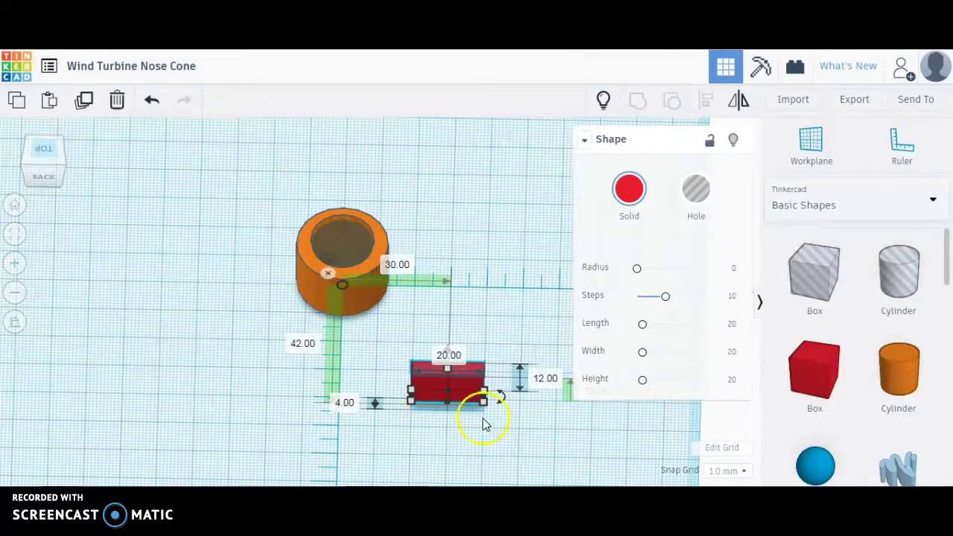
# Set the red box's length to 120 mm and pan to fit the whole bar
pyautogui.moveTo(494, 400); pyautogui.dragTo(513, 380, button='right')
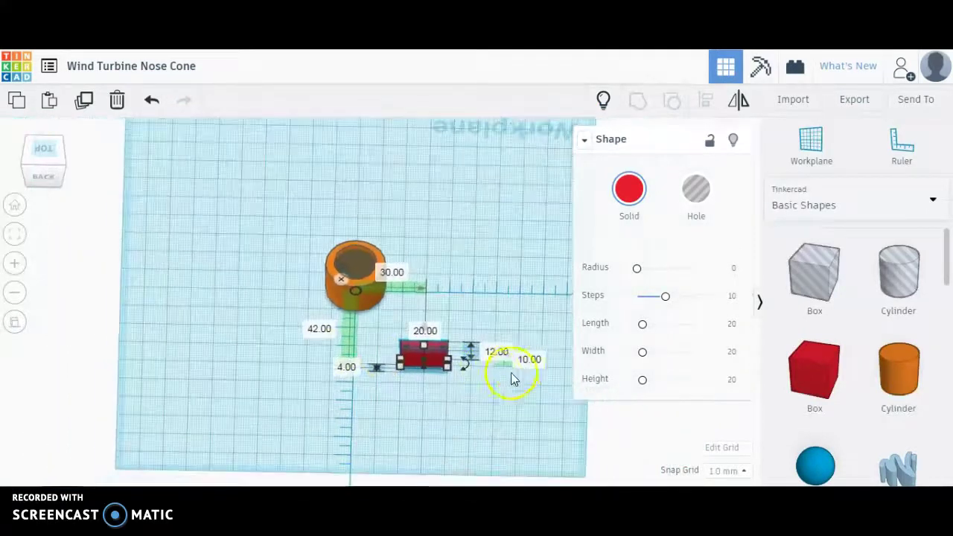
pyautogui.click(427, 332)
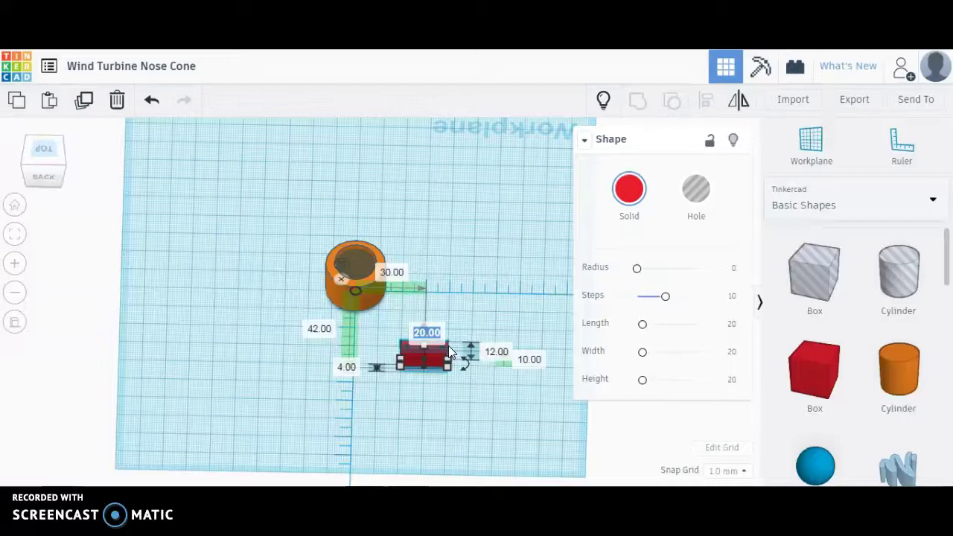
pyautogui.write('120')
pyautogui.press('Return')
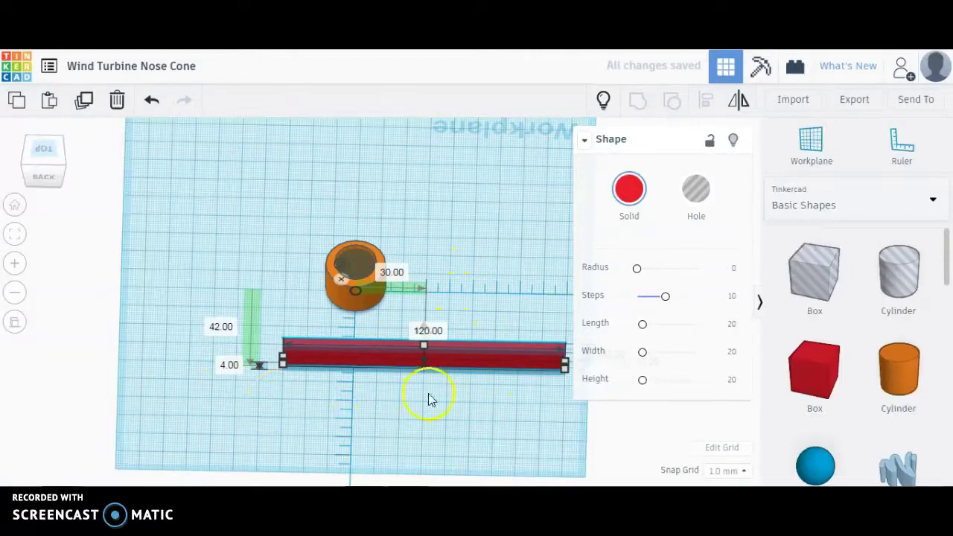
pyautogui.moveTo(445, 403); pyautogui.dragTo(320, 358, button='middle')
pyautogui.click(238, 320)
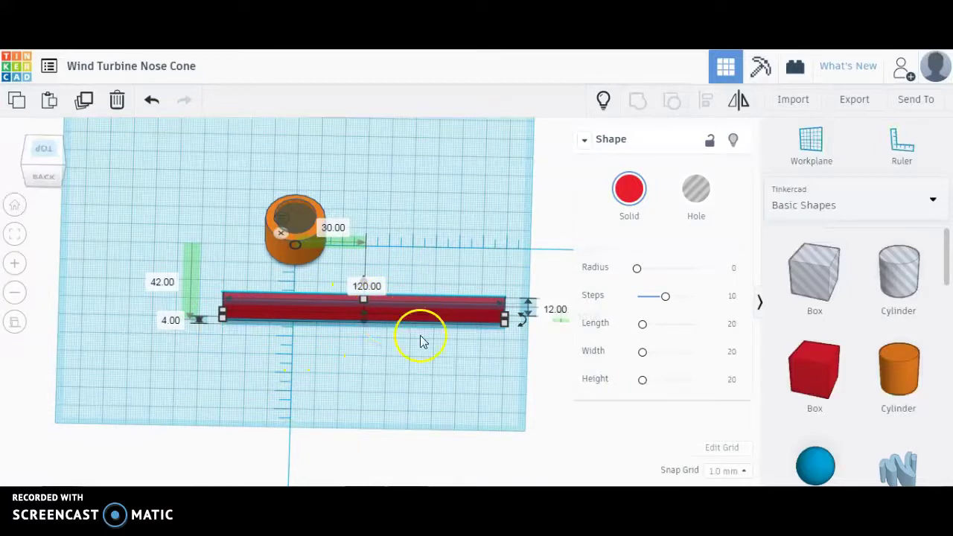
# Alt-drag a copy of the 120 mm red bar and rotate it 90° across the first
pyautogui.click(400, 318)
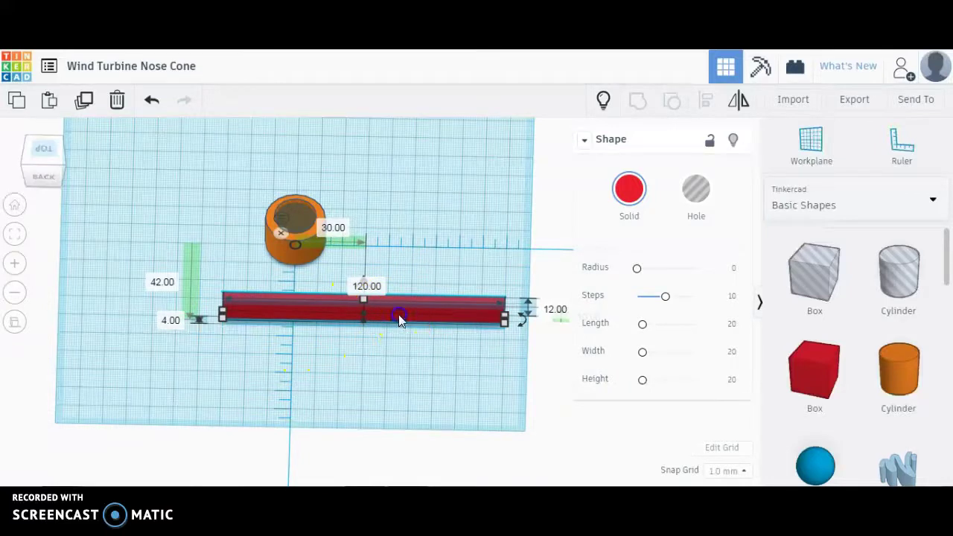
pyautogui.keyDown('alt'); pyautogui.moveTo(400, 319); pyautogui.dragTo(391, 365); pyautogui.keyUp('alt')
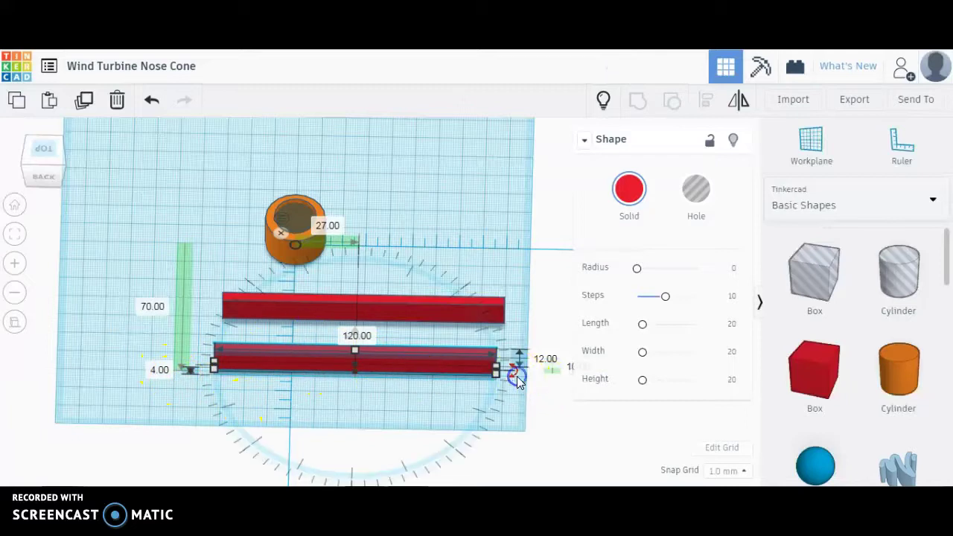
pyautogui.scroll(-3, 516, 373)
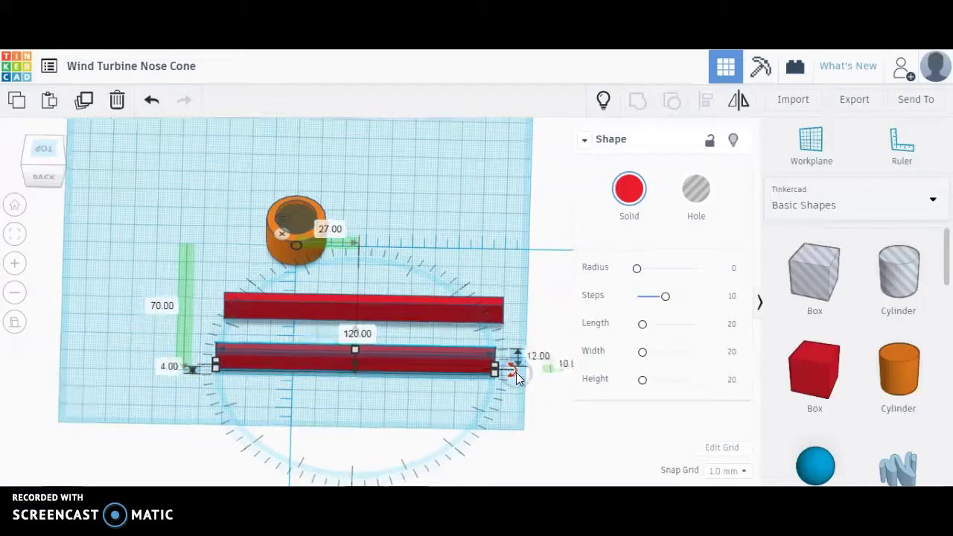
pyautogui.click(542, 355)
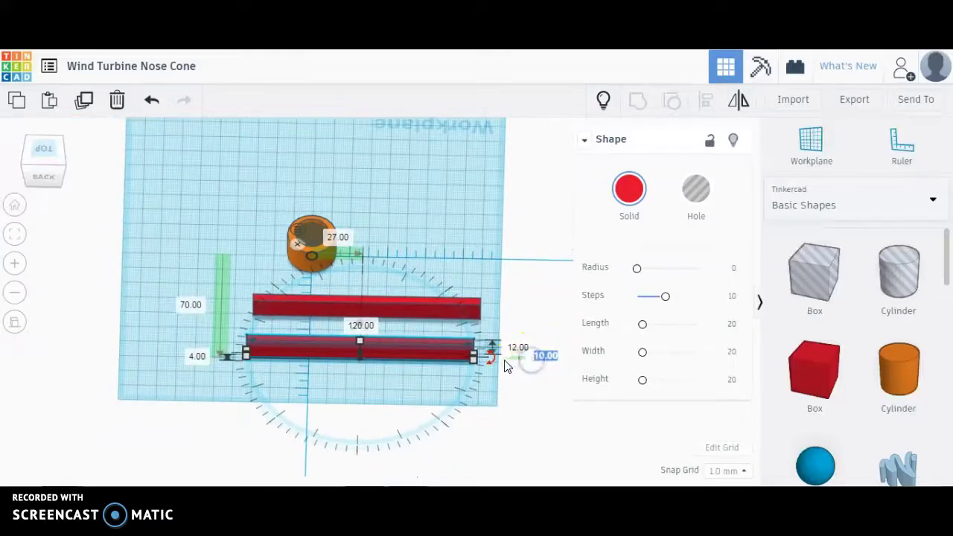
pyautogui.moveTo(493, 359); pyautogui.dragTo(359, 425)
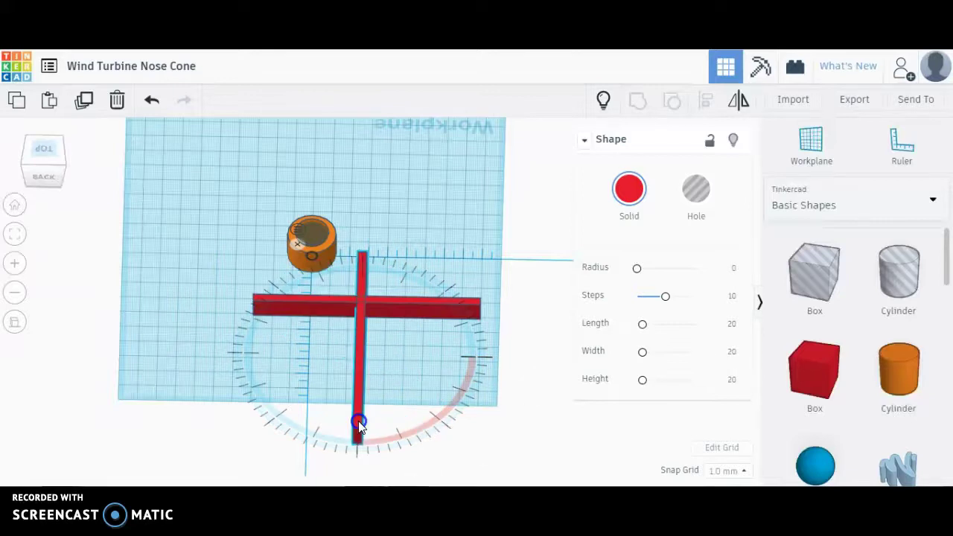
pyautogui.moveTo(359, 425); pyautogui.dragTo(388, 245)
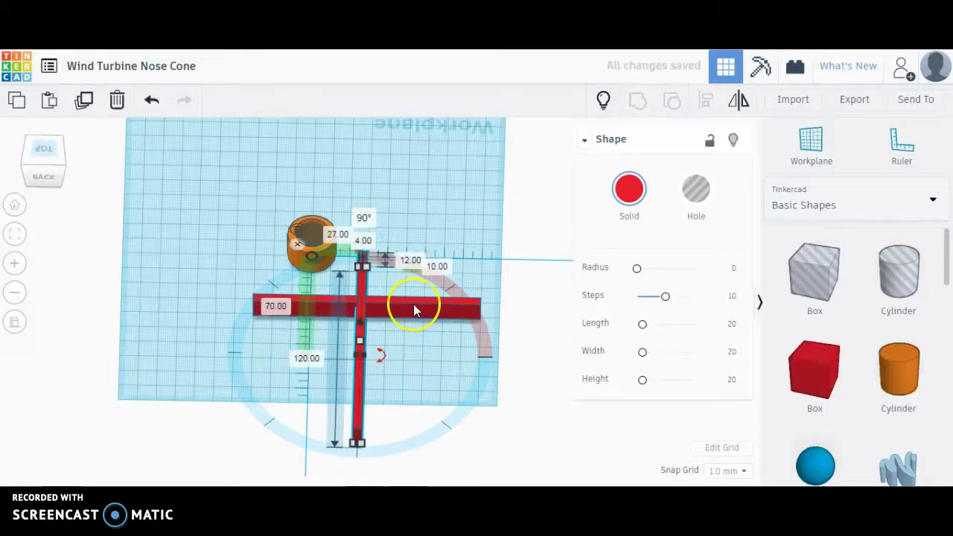
# Set the vertical red bar's 27.00 offset to 0 so it centres on the cylinder
pyautogui.click(308, 361)
pyautogui.write('0')
pyautogui.press('Return')
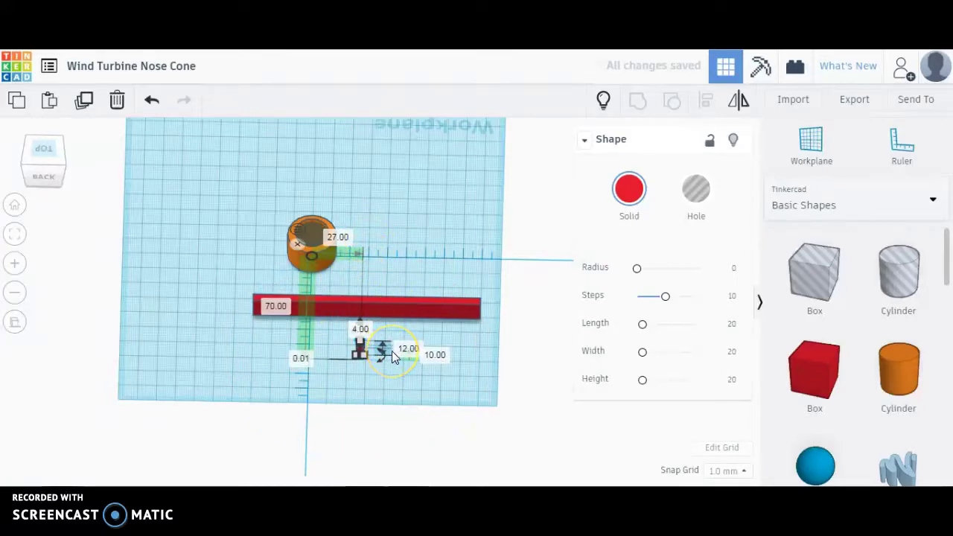
pyautogui.hotkey('ctrl', 'z')
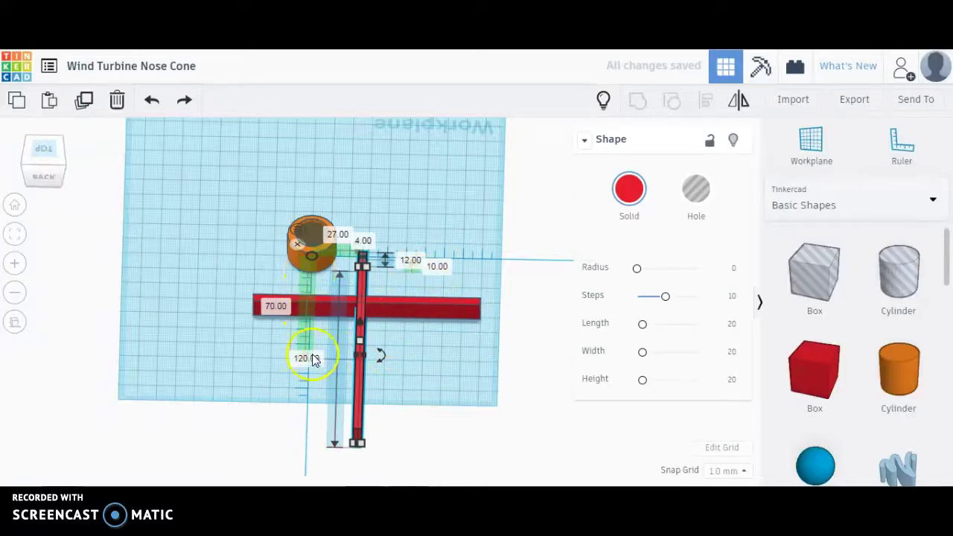
pyautogui.click(282, 310)
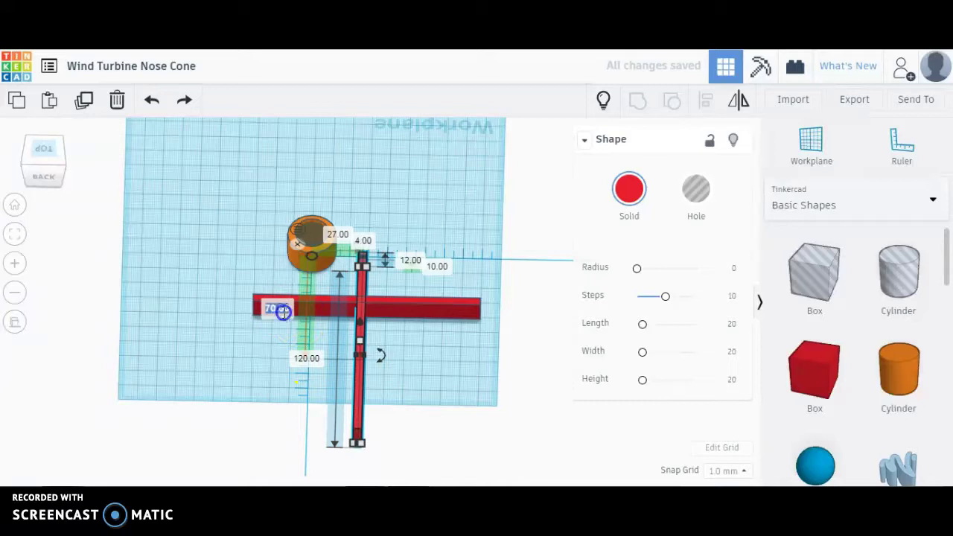
pyautogui.press('Return')
pyautogui.click(305, 300)
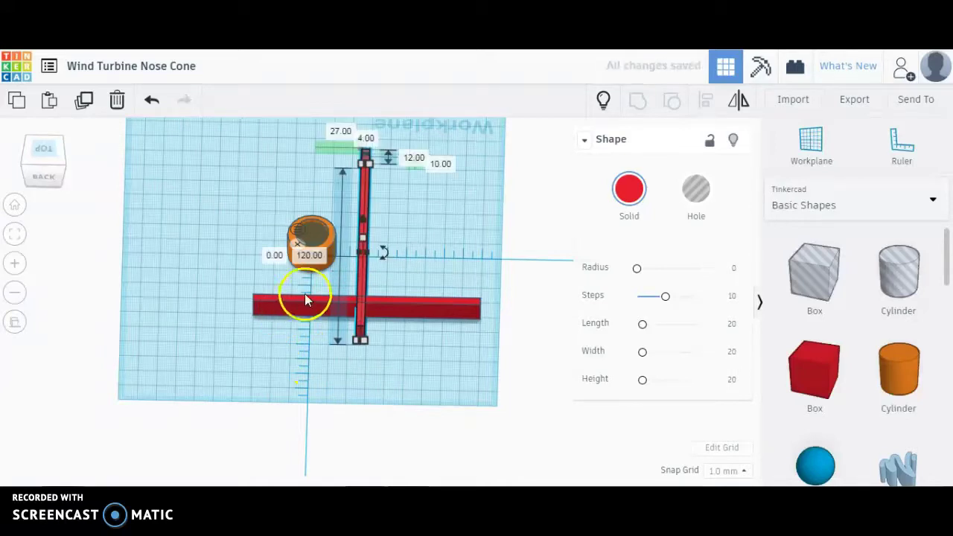
pyautogui.click(440, 165)
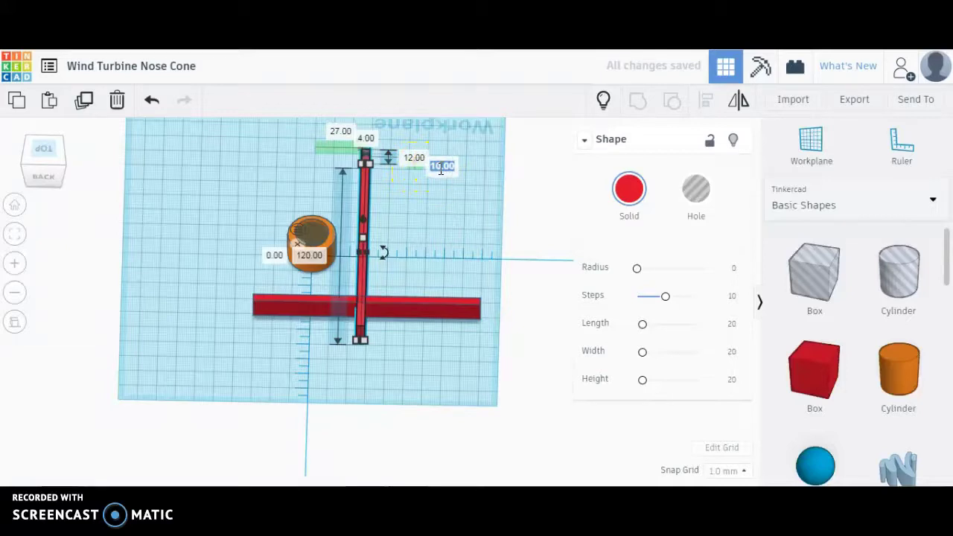
pyautogui.click(341, 131)
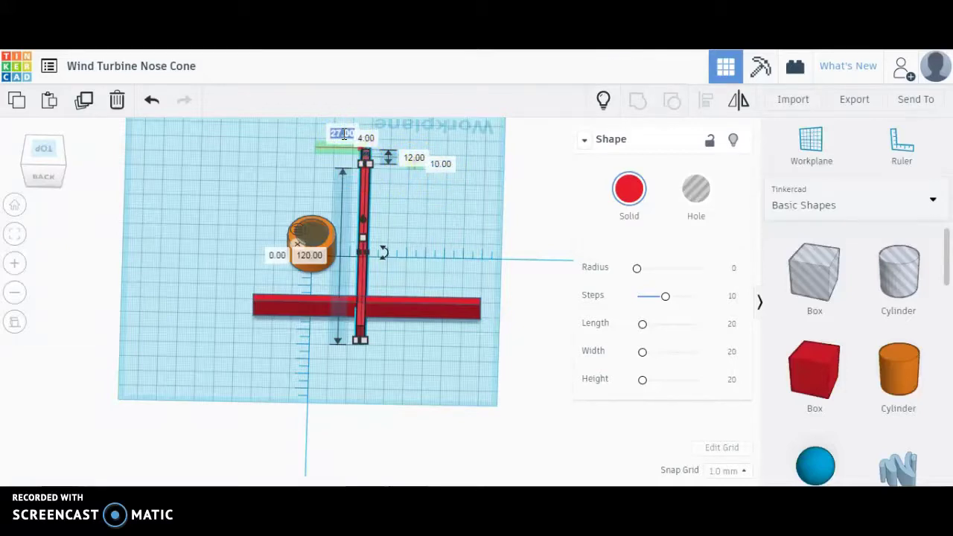
pyautogui.write('0')
pyautogui.press('Return')
pyautogui.click(343, 280)
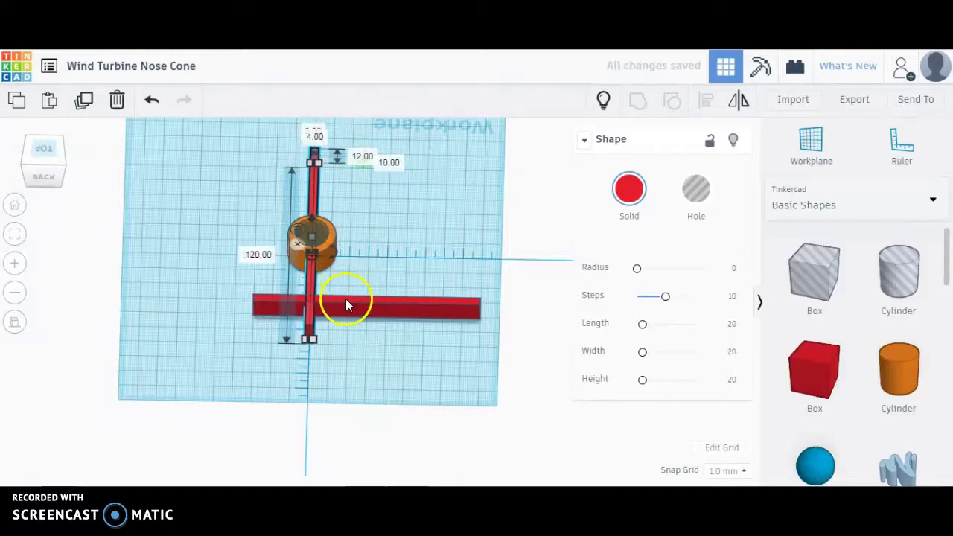
# Set both offsets of the horizontal red bar (including 30.00) to 0 to centre it
pyautogui.click(345, 306)
pyautogui.click(342, 237)
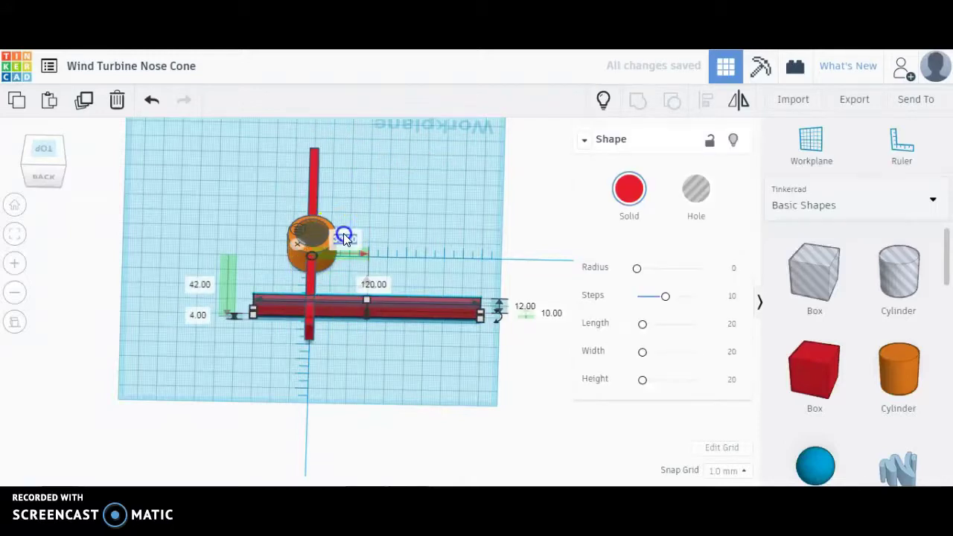
pyautogui.write('0')
pyautogui.press('Return')
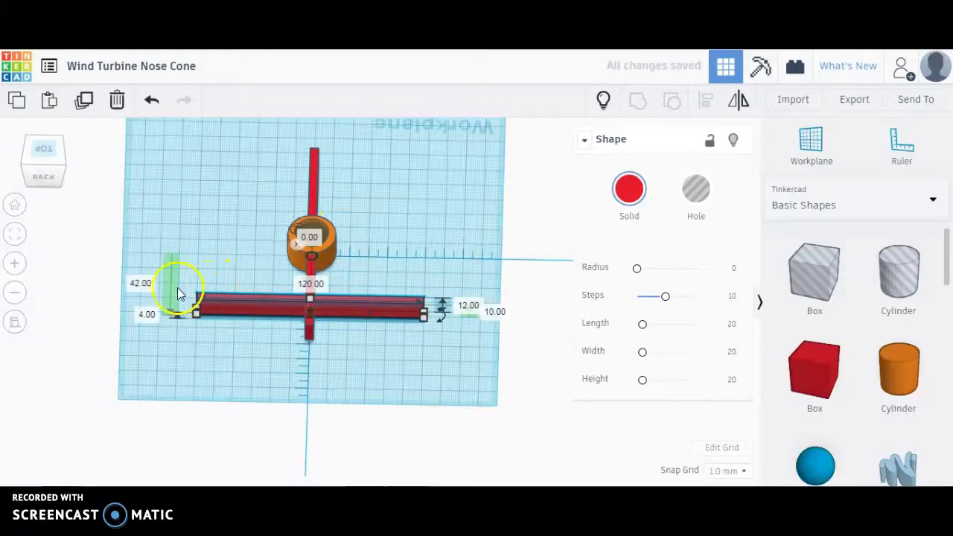
pyautogui.click(128, 285)
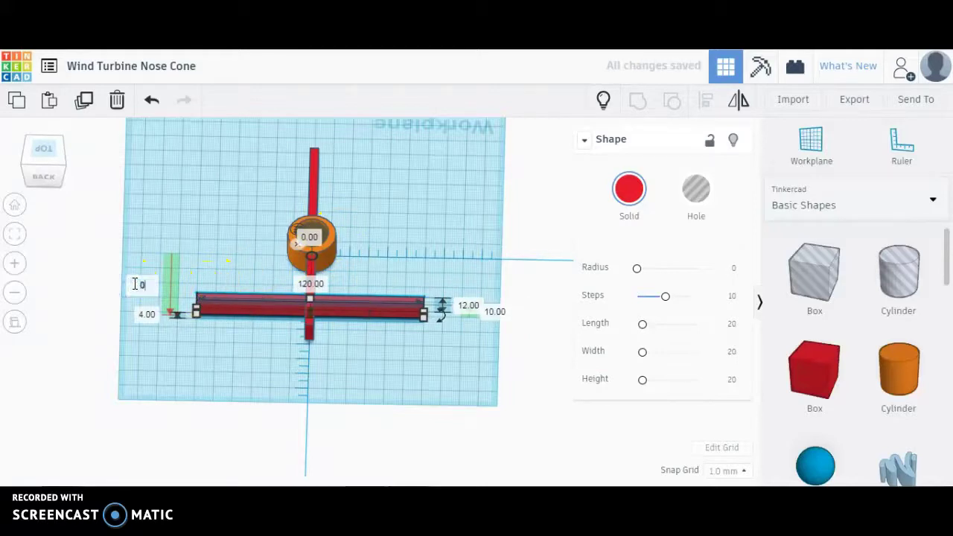
pyautogui.write('0')
pyautogui.press('Return')
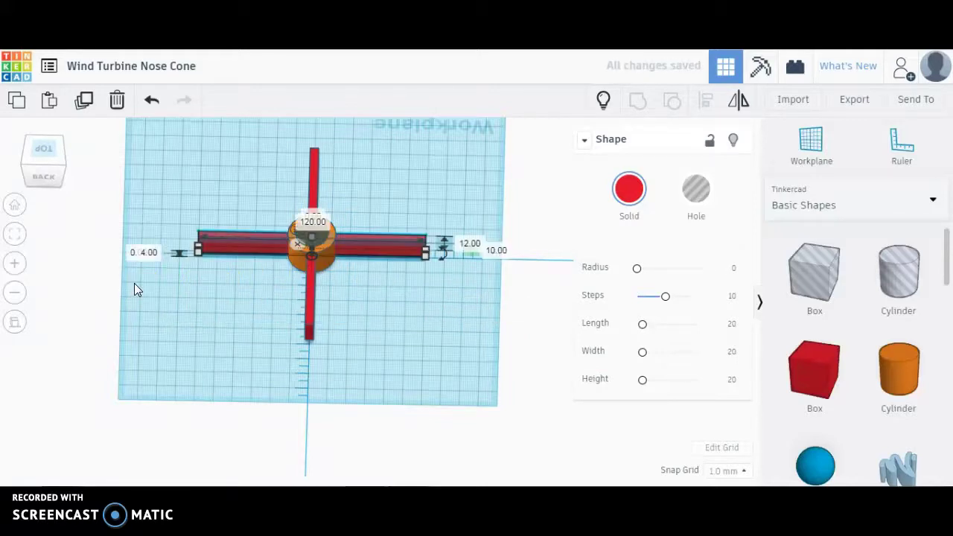
pyautogui.click(386, 328)
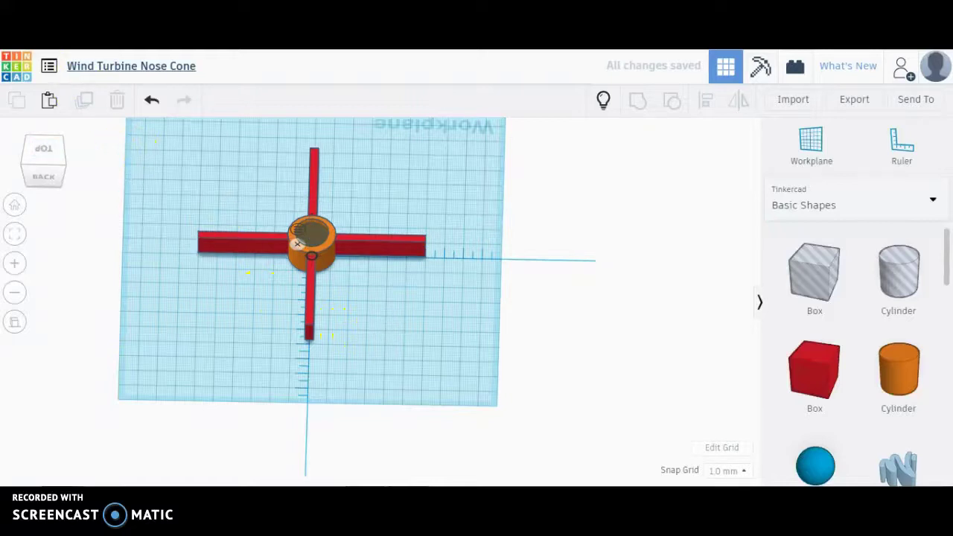
# Select both red cross bars together and lower them
pyautogui.moveTo(428, 306); pyautogui.dragTo(447, 292, button='right')
pyautogui.moveTo(447, 292); pyautogui.dragTo(383, 209)
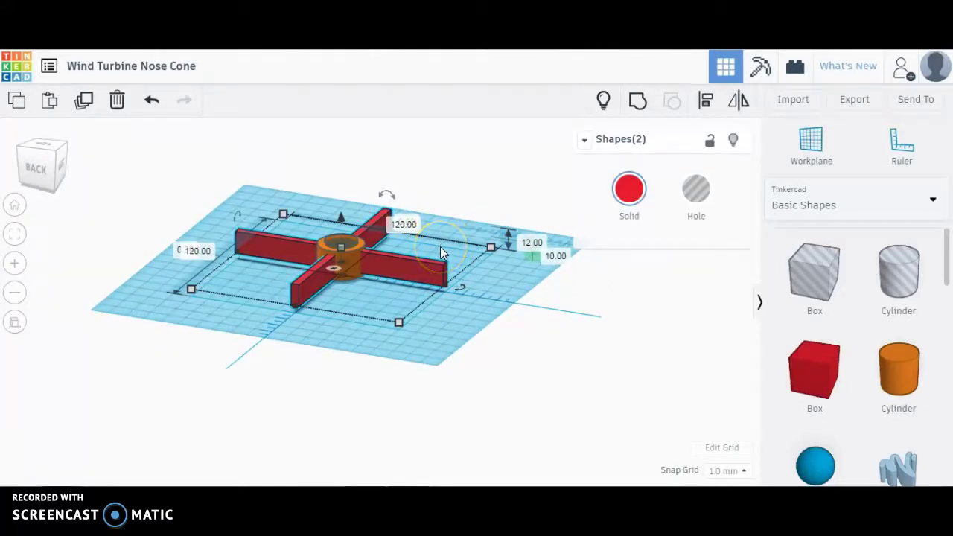
pyautogui.moveTo(419, 274); pyautogui.dragTo(425, 294)
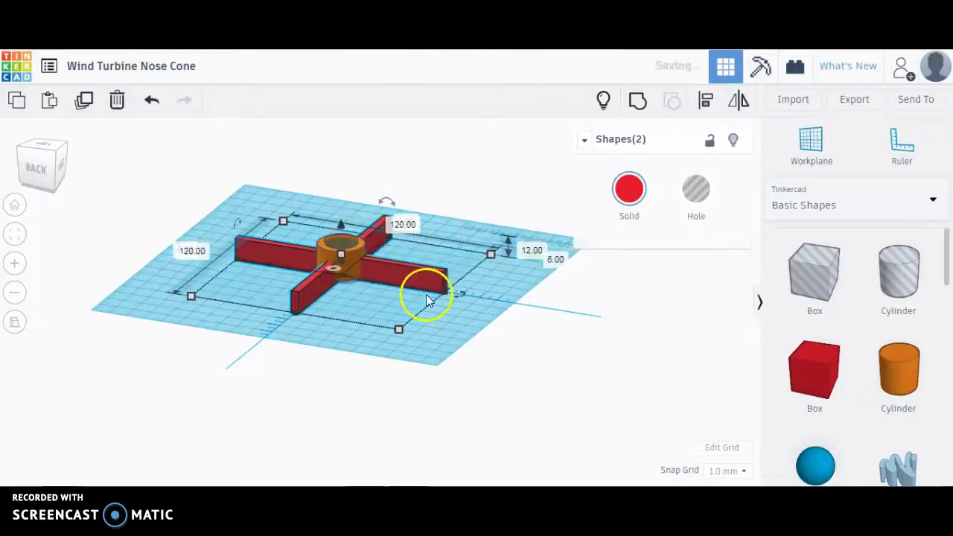
pyautogui.moveTo(441, 289); pyautogui.dragTo(362, 294, button='right')
# In the back view, lower the orange cylinder to 8 mm elevation
pyautogui.click(34, 163)
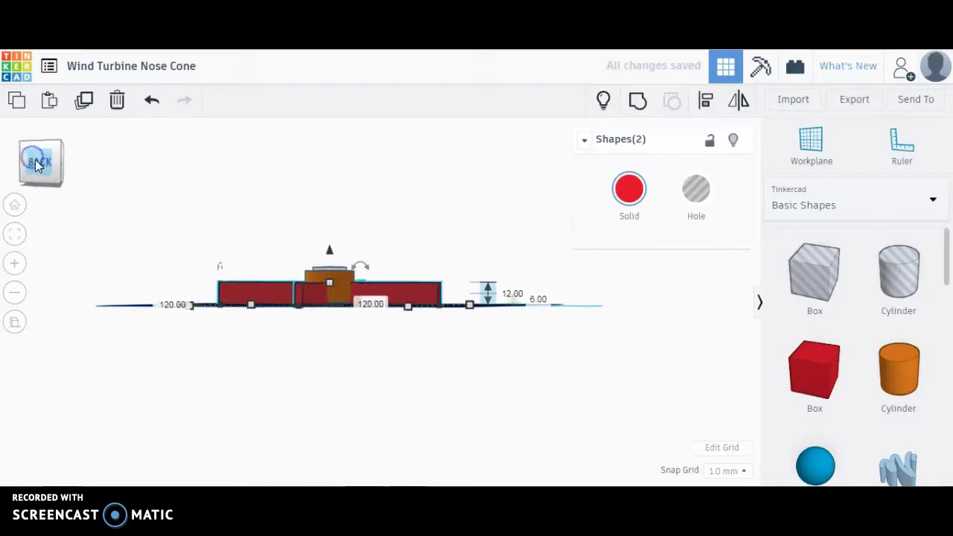
pyautogui.click(262, 330)
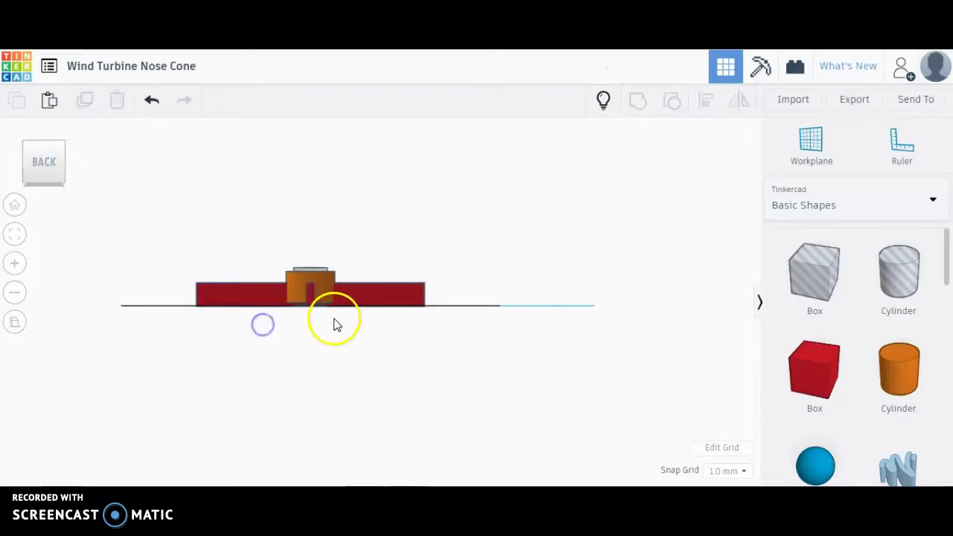
pyautogui.scroll(4, 327, 299)
pyautogui.click(297, 290)
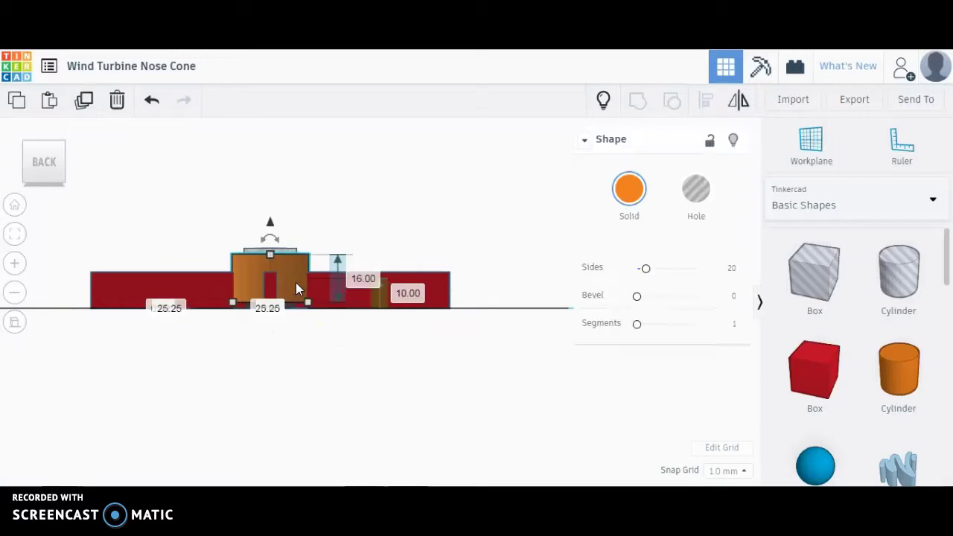
pyautogui.moveTo(297, 287); pyautogui.dragTo(353, 220)
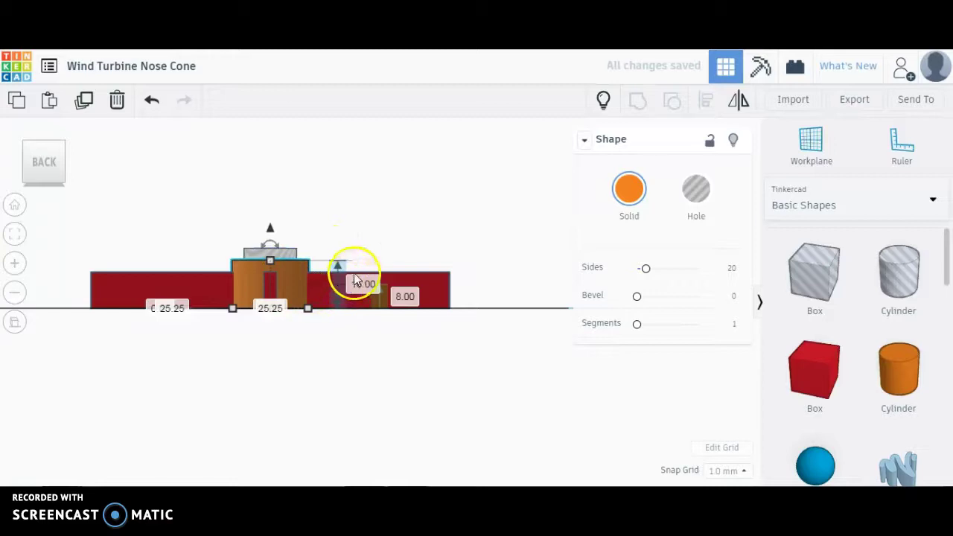
pyautogui.moveTo(355, 281); pyautogui.dragTo(423, 281)
# Reposition the long red bar so it passes through the hub's lower wall
pyautogui.click(432, 288)
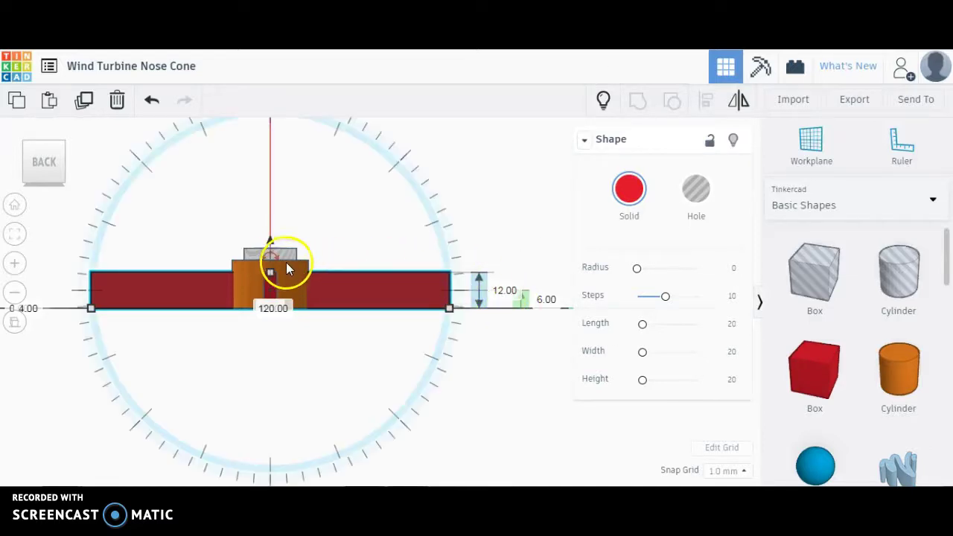
pyautogui.moveTo(275, 268); pyautogui.dragTo(351, 232)
pyautogui.moveTo(351, 232); pyautogui.dragTo(360, 259, button='right')
# Select the long and lower vertical red bars and turn them into holes
pyautogui.click(360, 261)
pyautogui.click(386, 254)
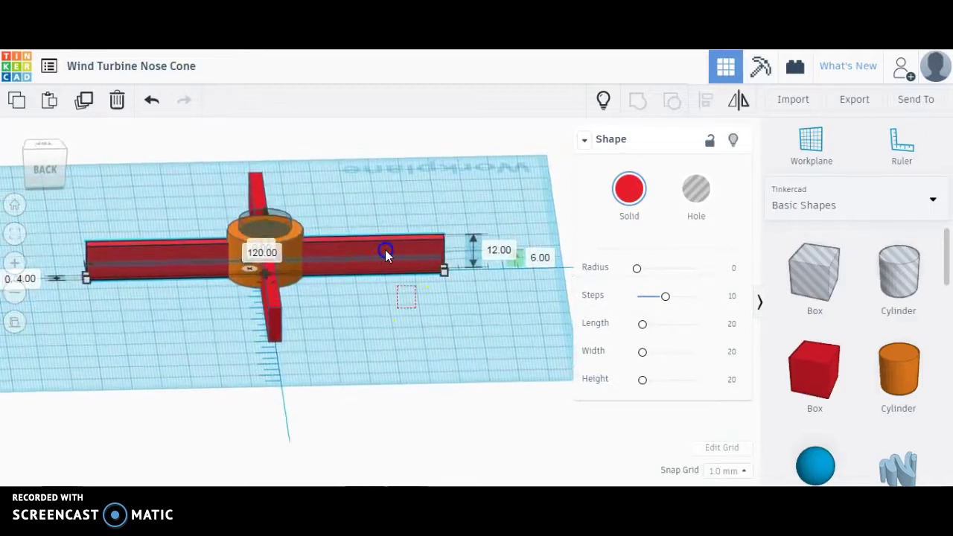
pyautogui.keyDown('shift'); pyautogui.click(276, 321); pyautogui.keyUp('shift')
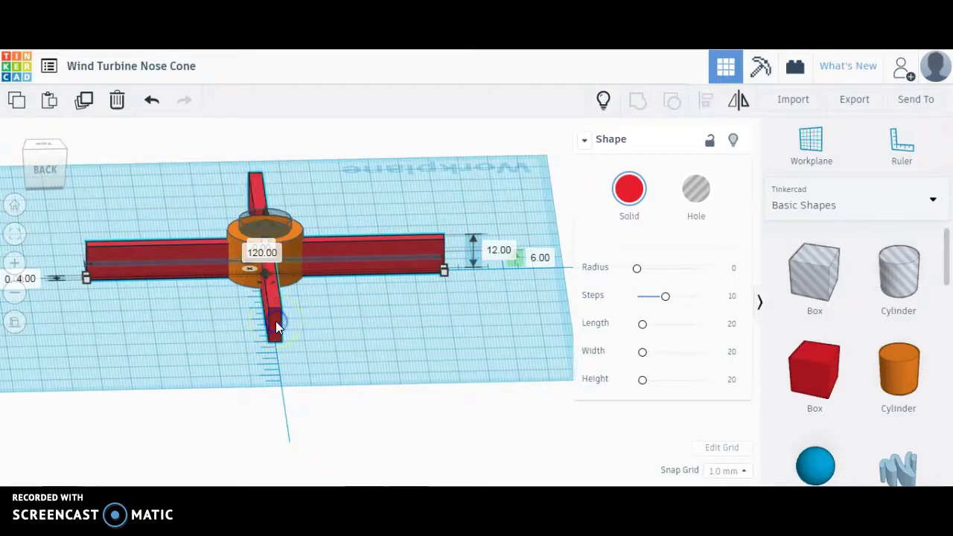
pyautogui.click(698, 188)
pyautogui.click(514, 291)
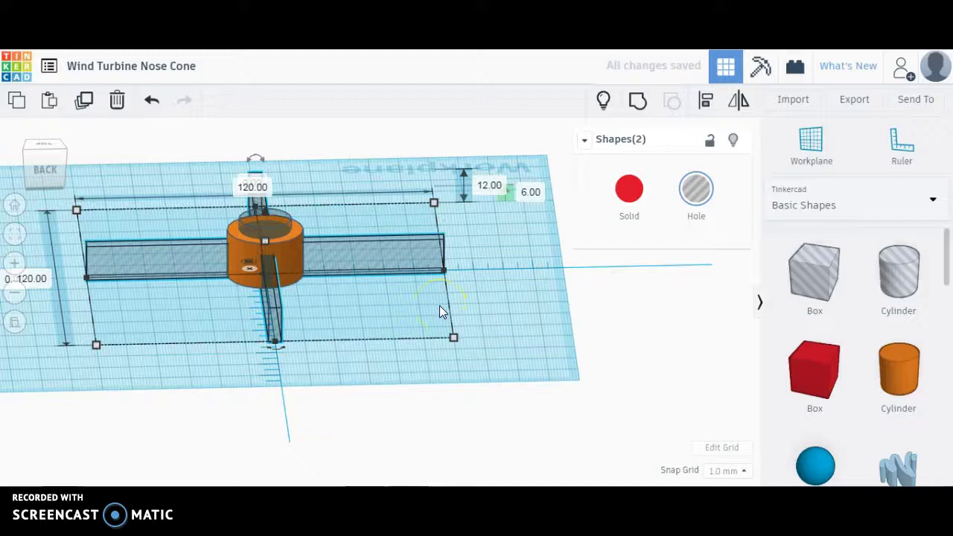
# Group all shapes to cut the cross slots, then switch to the KidWind nose dome page
pyautogui.hotkey('ctrl', 'a')
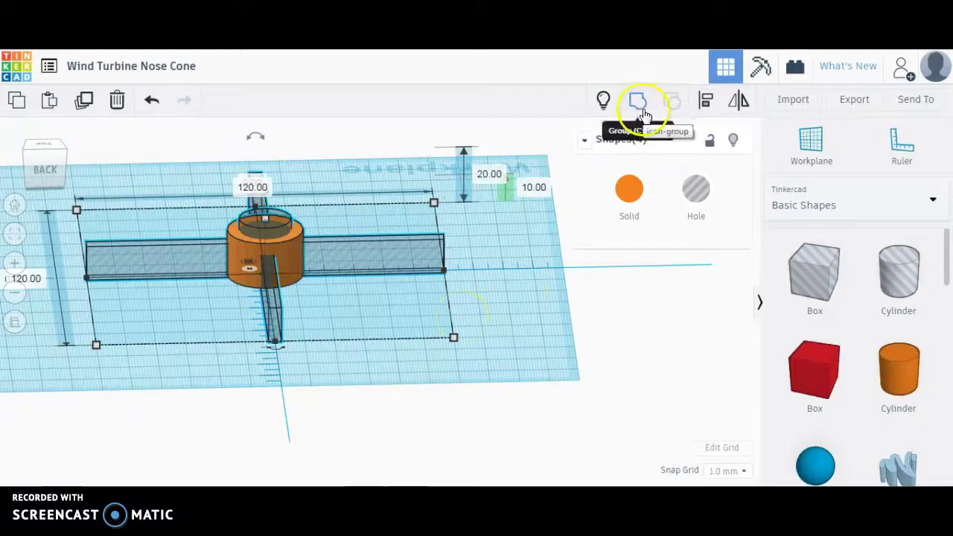
pyautogui.click(524, 268)
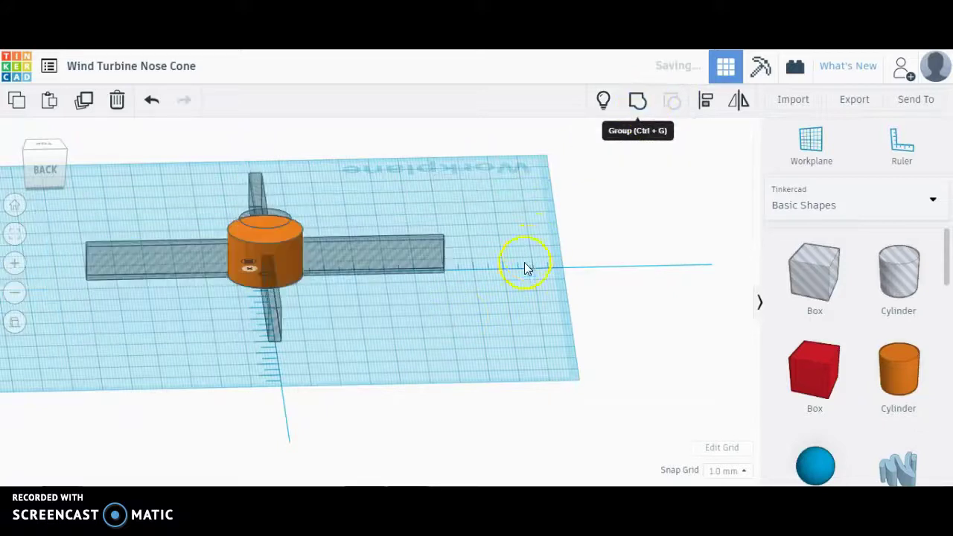
pyautogui.click(492, 310)
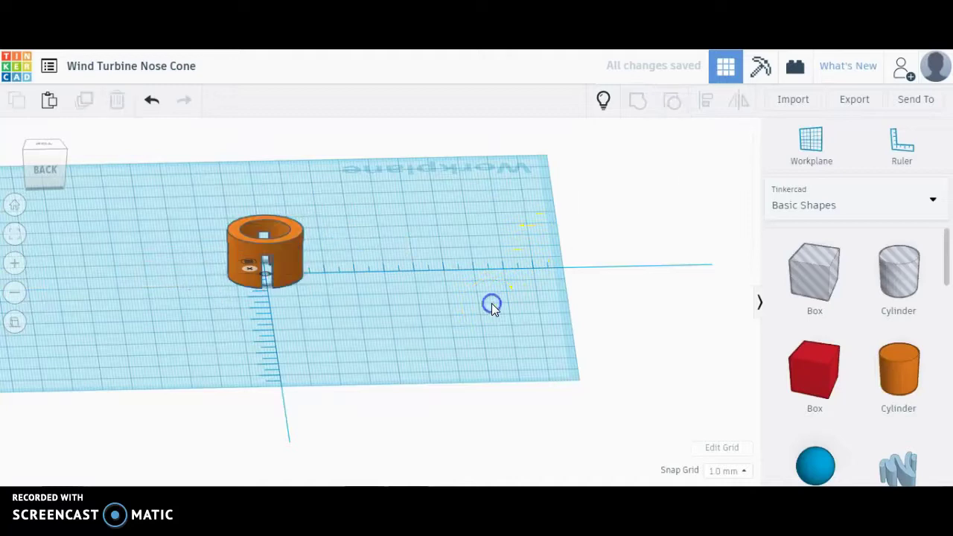
pyautogui.moveTo(476, 279); pyautogui.dragTo(432, 286, button='right')
pyautogui.hotkey('alt', 'Tab')
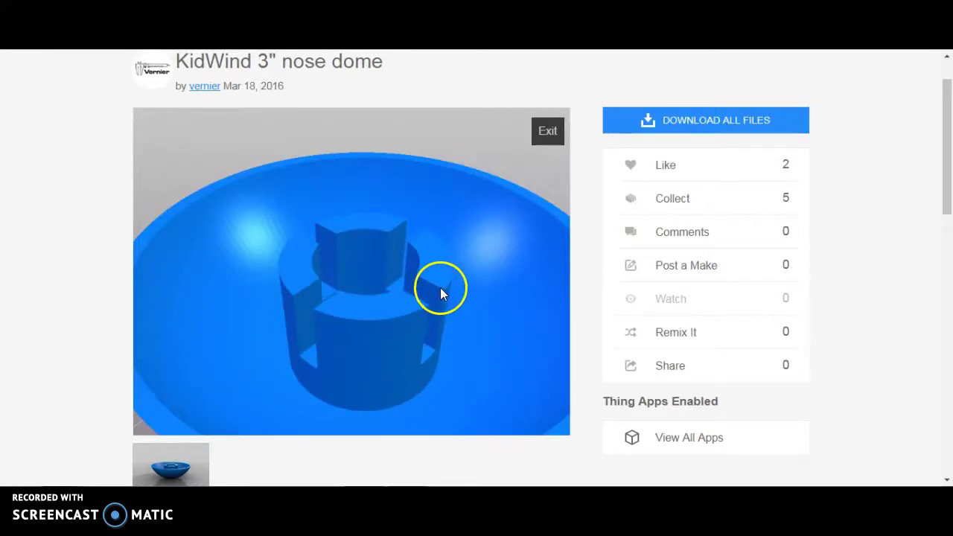
# Rotate the KidWind 3" nose dome to view its notched hub, then return to Tinkercad
pyautogui.moveTo(378, 254)
pyautogui.mouseDown()
pyautogui.moveTo(385, 264)
pyautogui.moveTo(374, 242)
pyautogui.mouseUp()
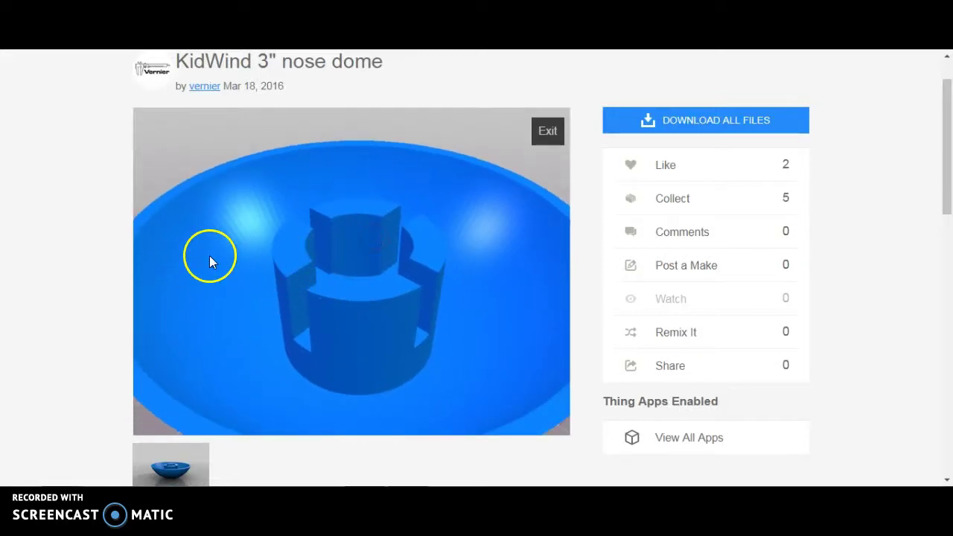
pyautogui.hotkey('alt', 'Tab')
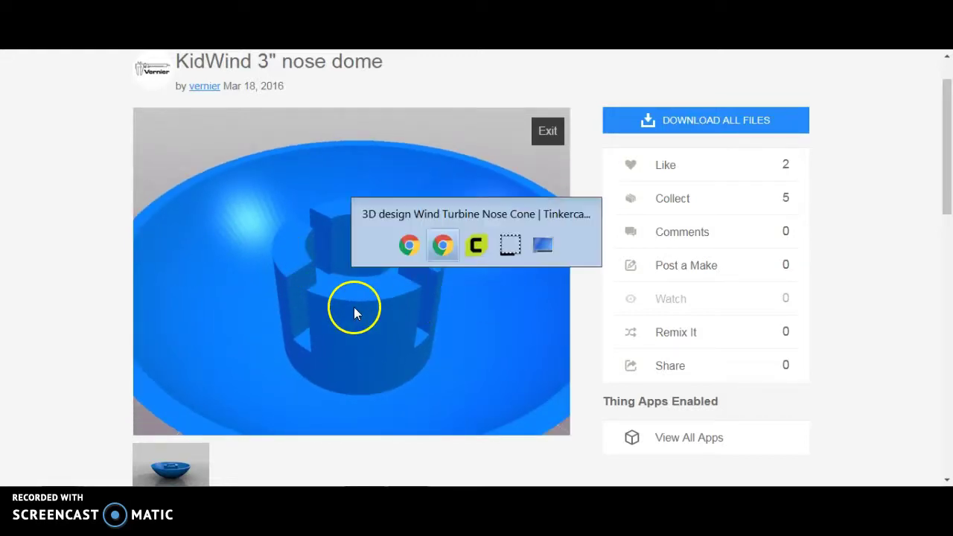